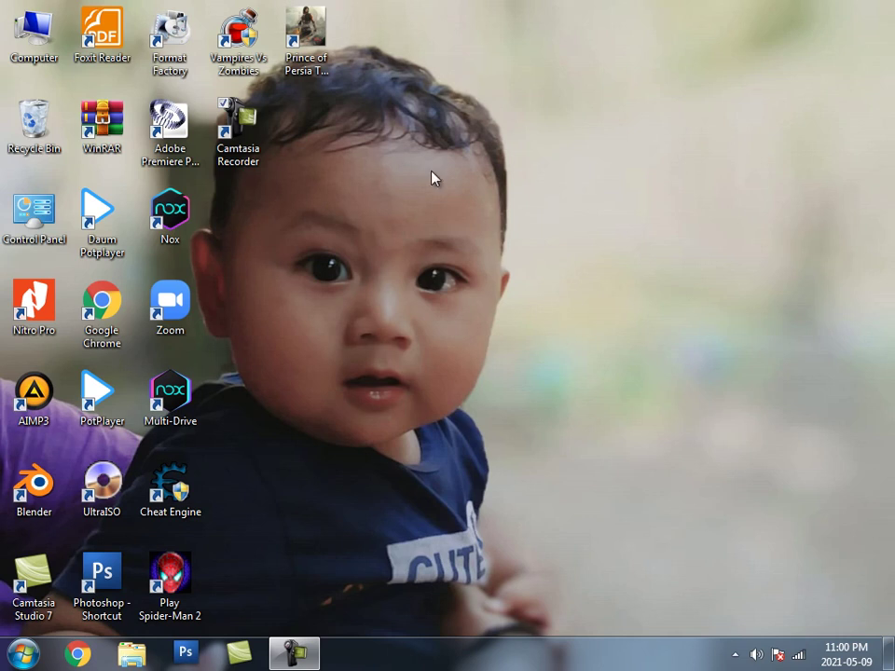
Refresh the desktop and launch Blender.
right_click(433, 234)
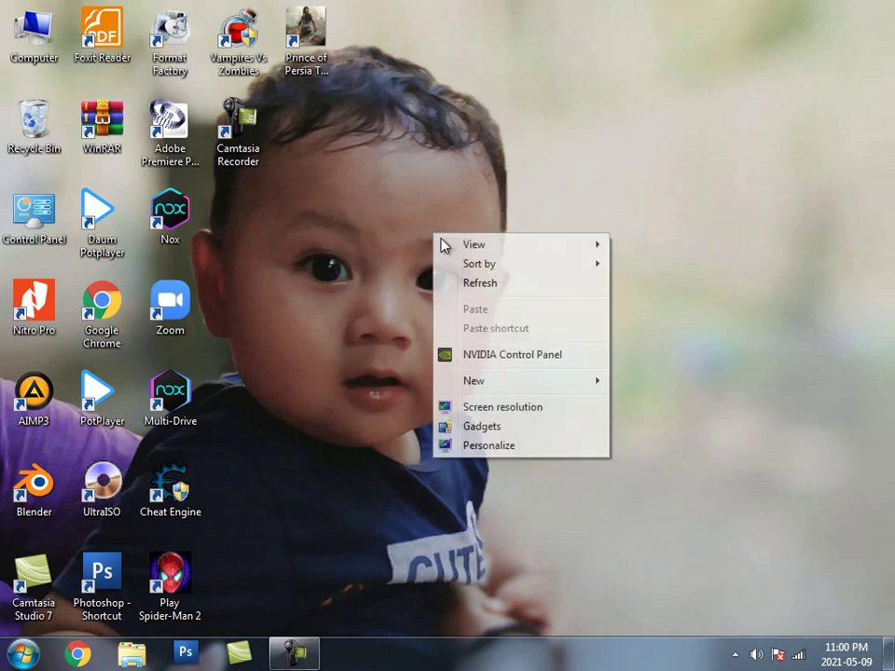
click(480, 283)
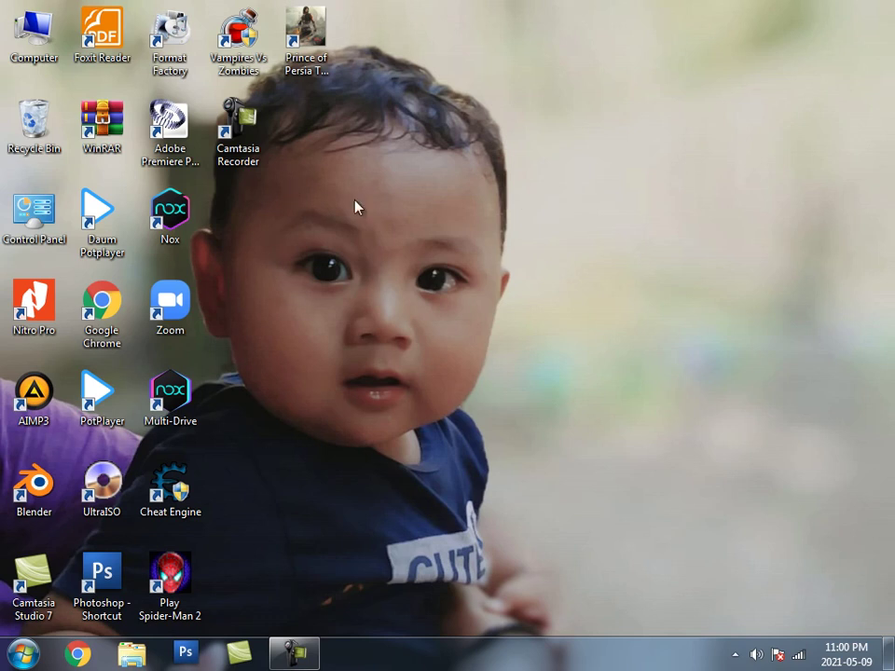
double_click(44, 504)
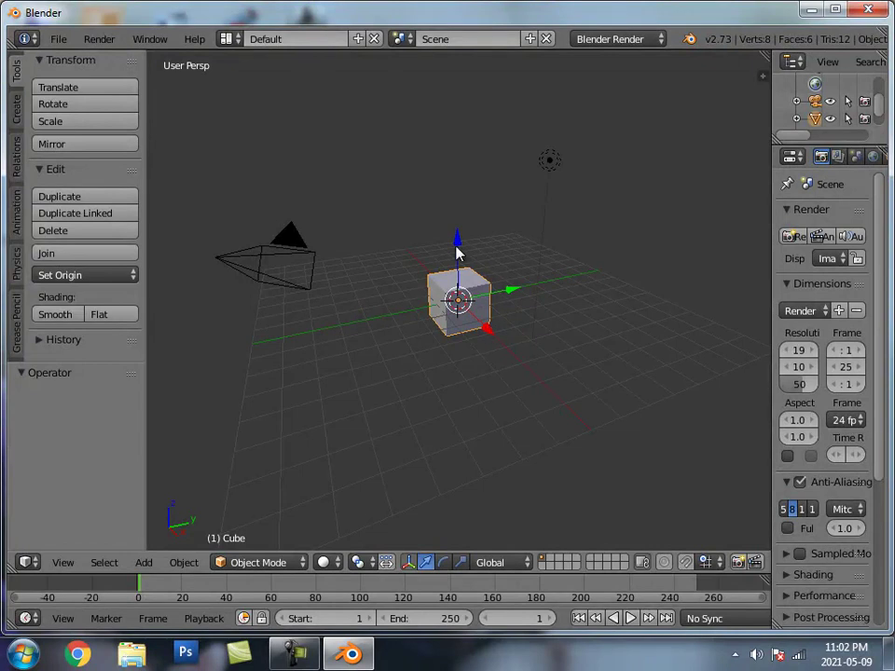
Raise the default cube about 1.4 units along the Z axis.
drag(458, 253, 450, 222)
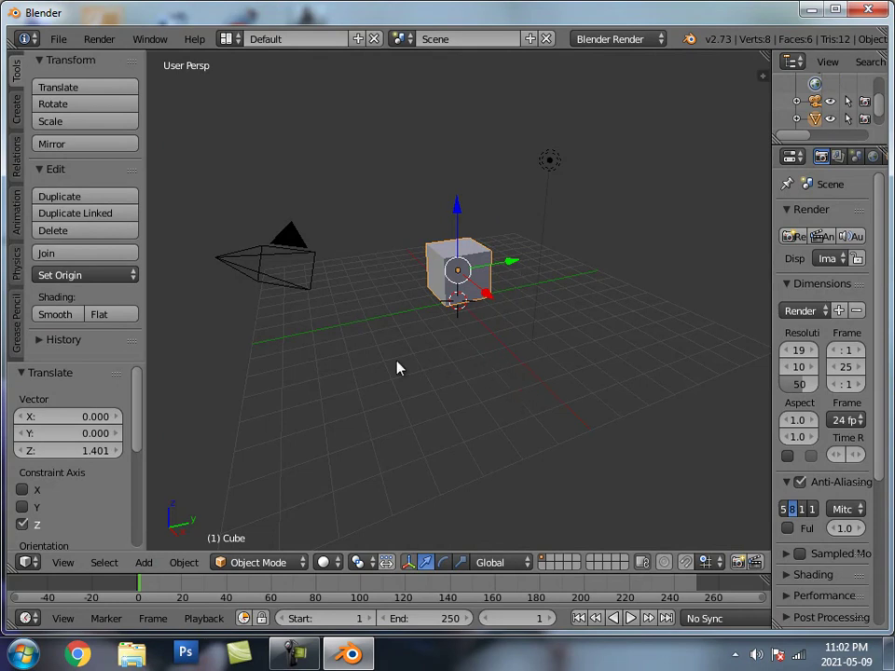
Select the camera, lamp and cube in turn from different viewing angles, ending with the cube selected.
right_click(286, 258)
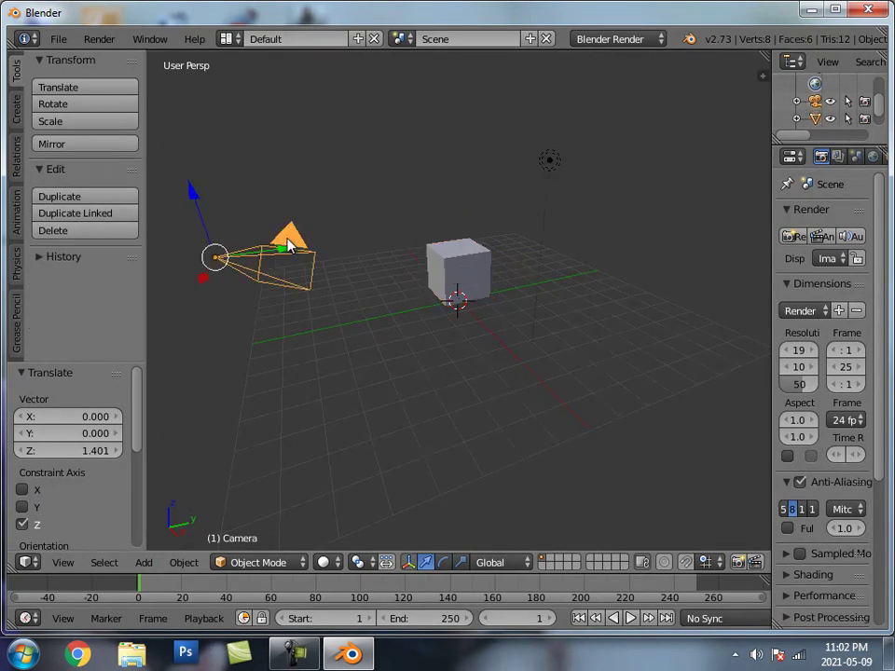
right_click(551, 167)
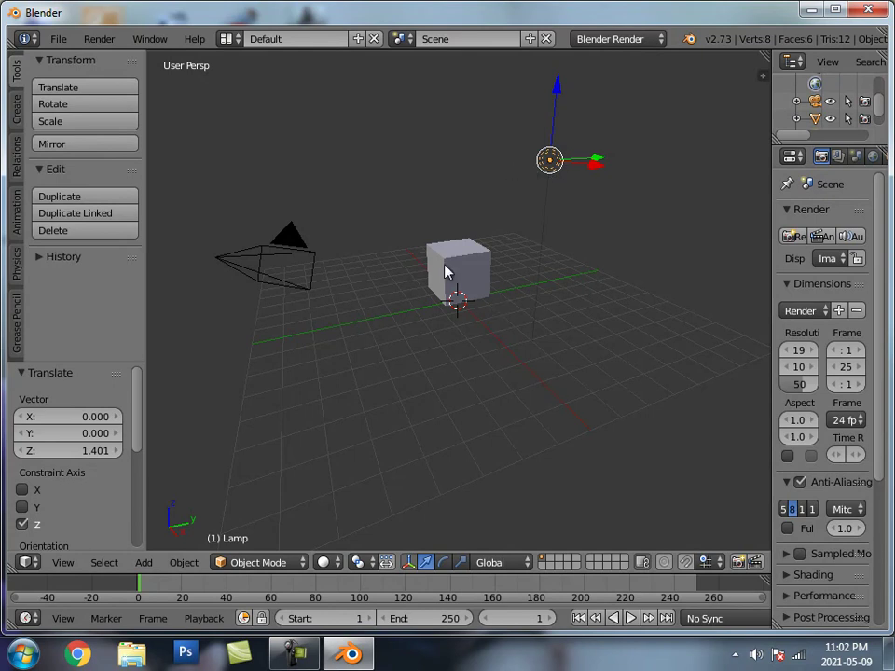
right_click(450, 272)
right_click(548, 161)
right_click(468, 270)
right_click(285, 284)
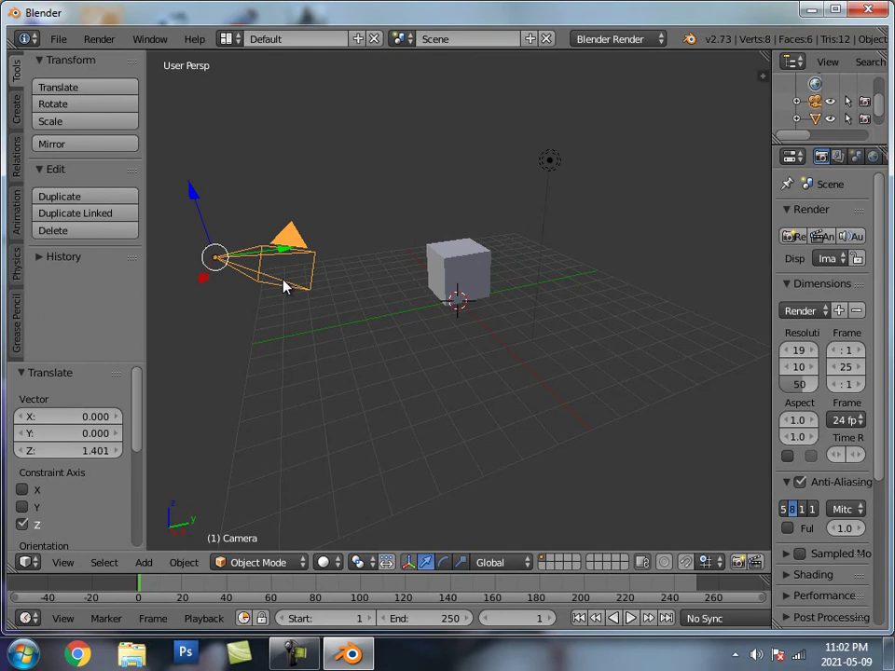
right_click(466, 272)
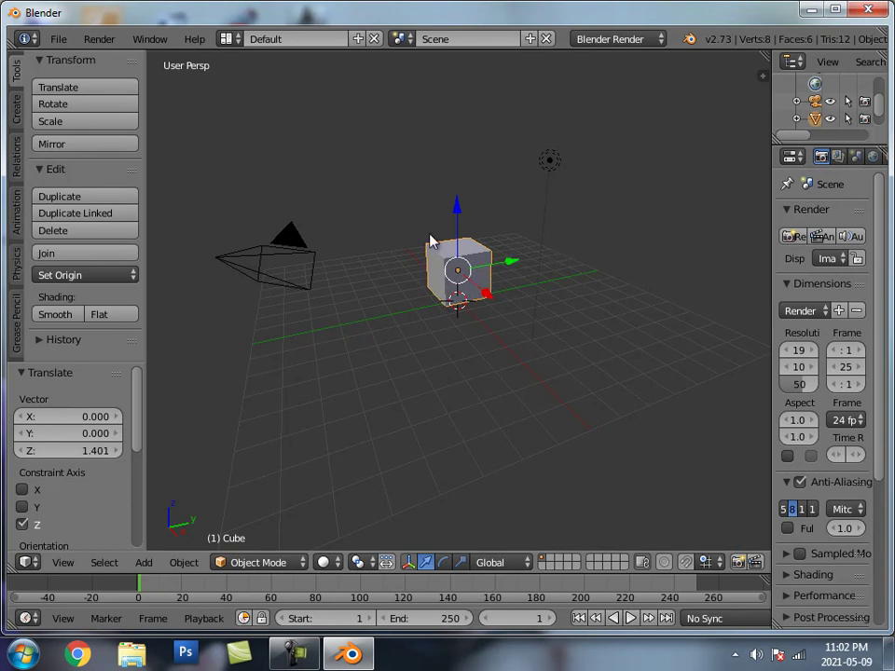
middle_drag(520, 359, 485, 275)
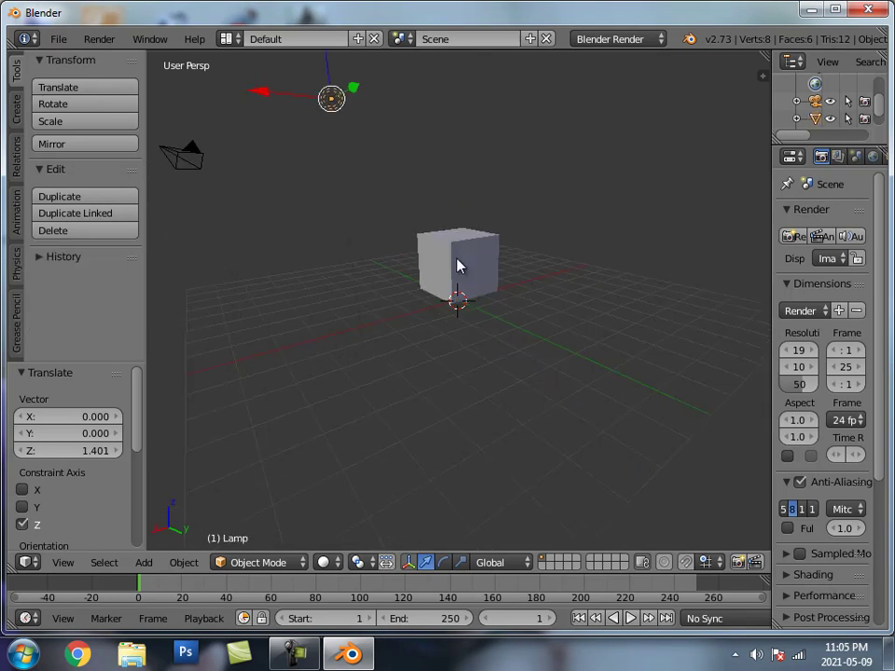
right_click(456, 261)
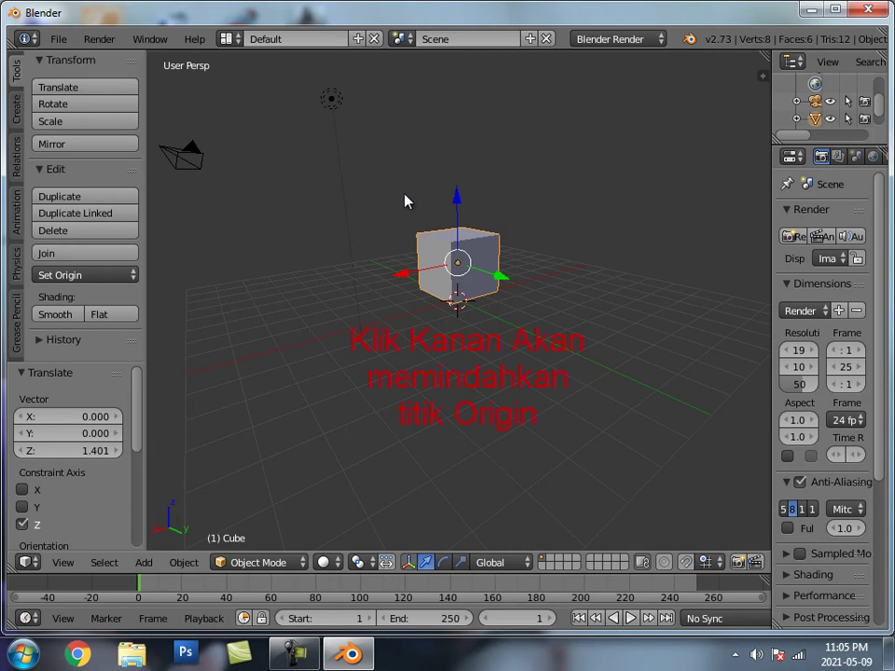
right_click(330, 100)
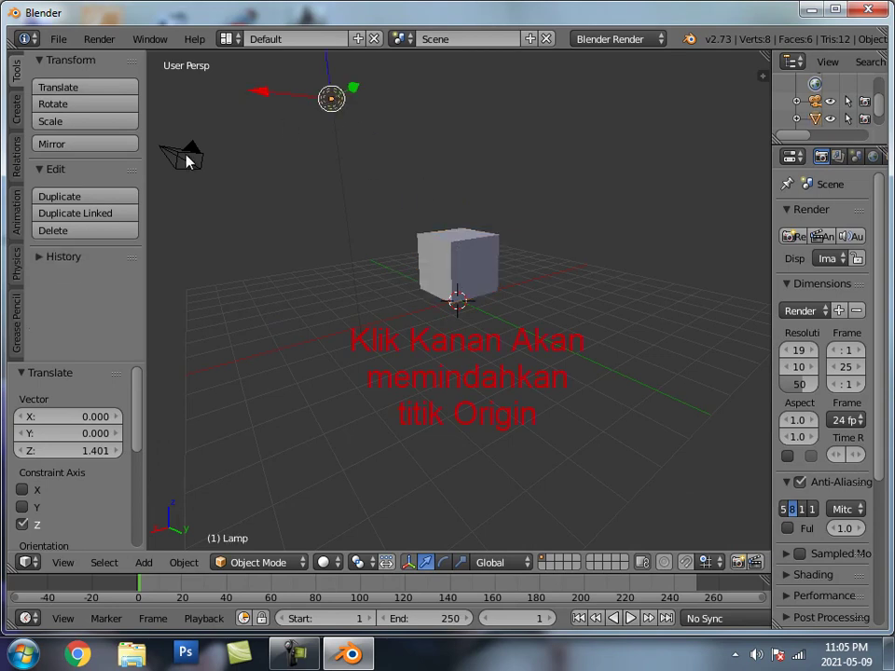
right_click(187, 158)
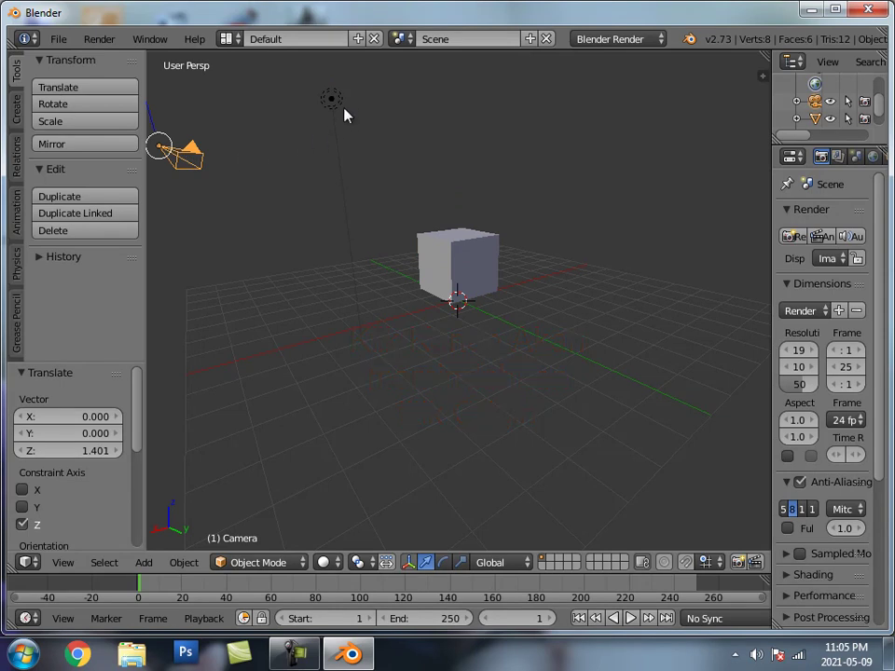
right_click(455, 263)
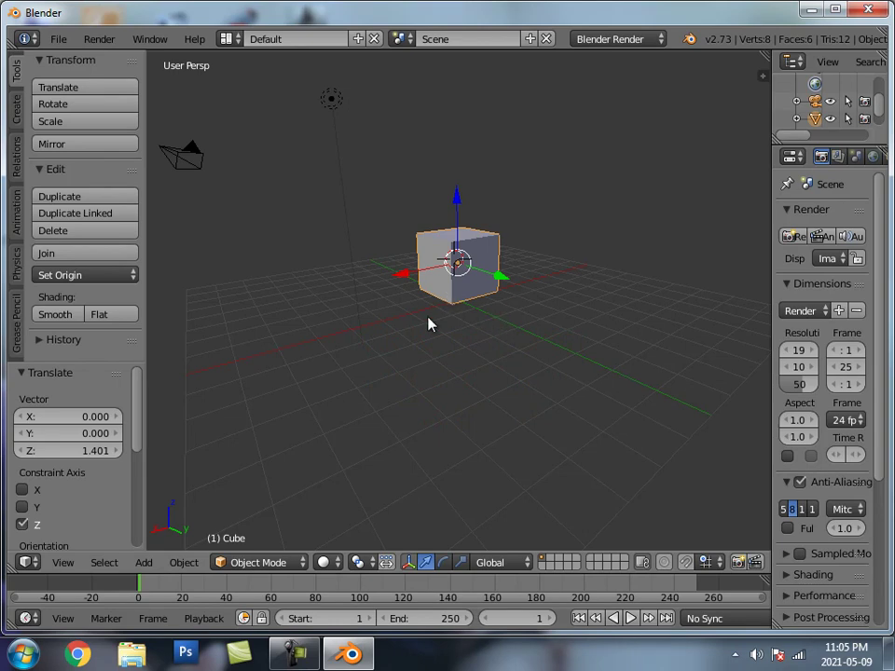
Place the 3D cursor beside the cube and add a second cube there, at about X -0.034, Y 1.853, Z 0.175.
click(453, 298)
scroll(452, 315, up, 6)
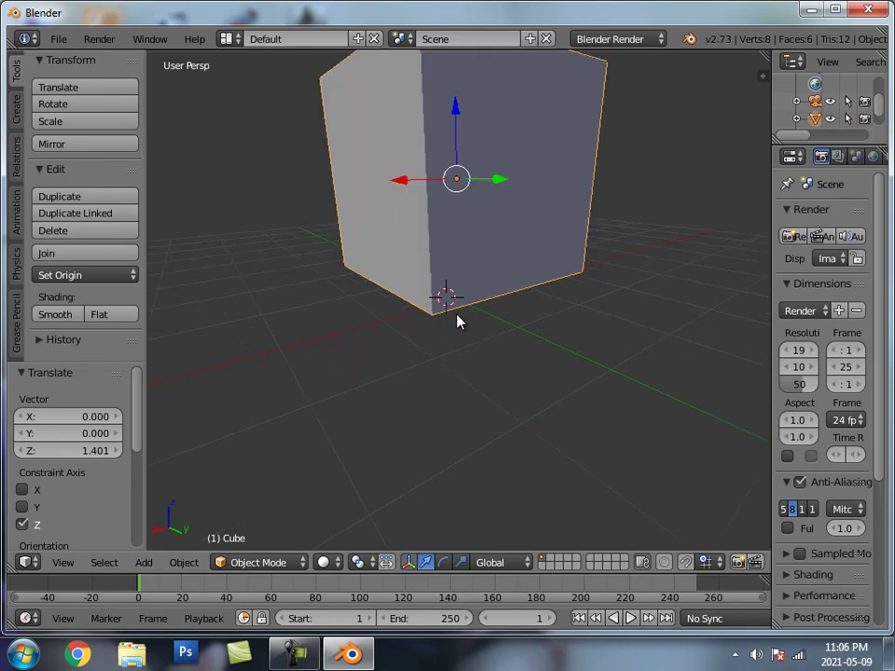
scroll(452, 310, down, 5)
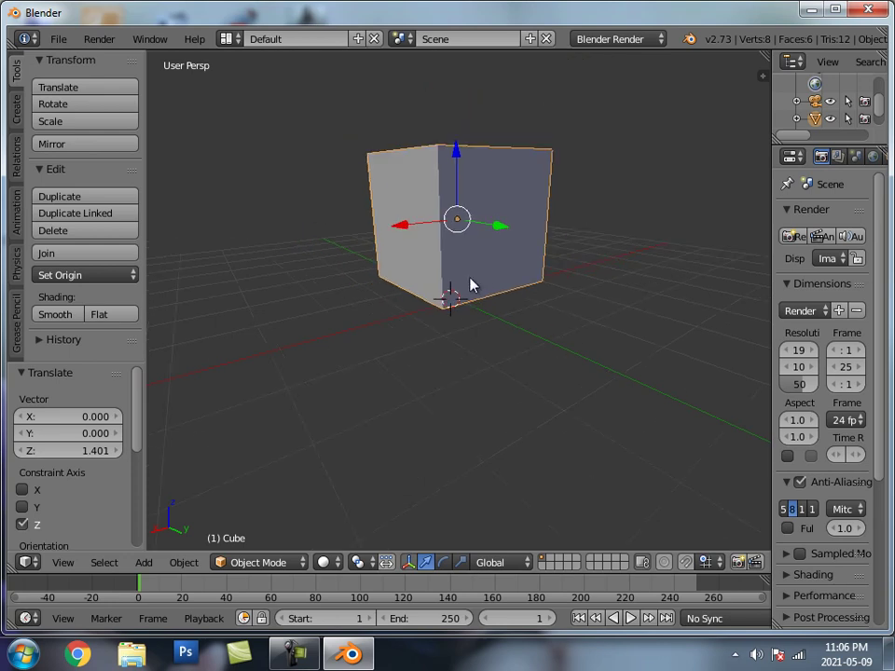
click(524, 319)
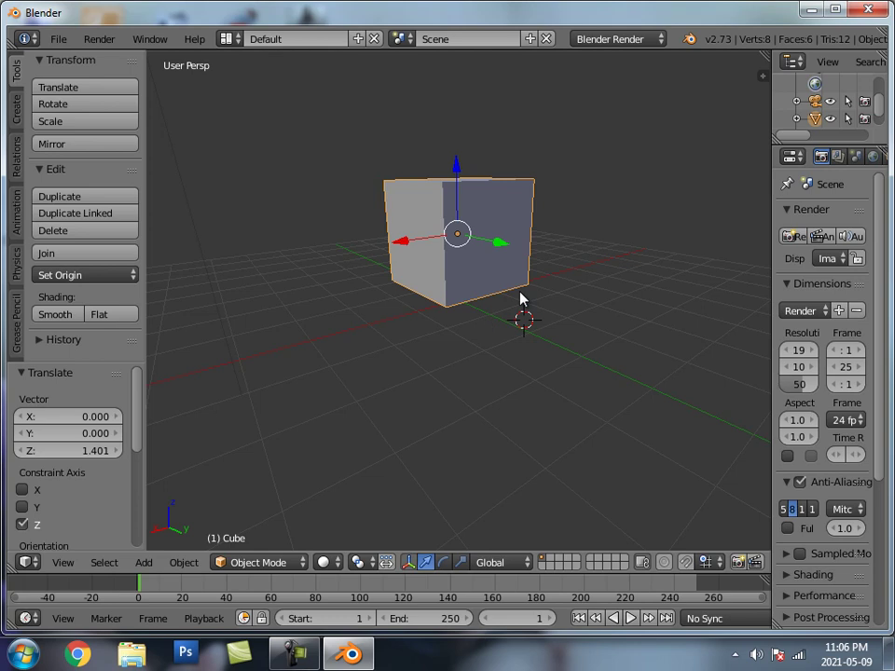
key(shift+a)
mouse_move(523, 296)
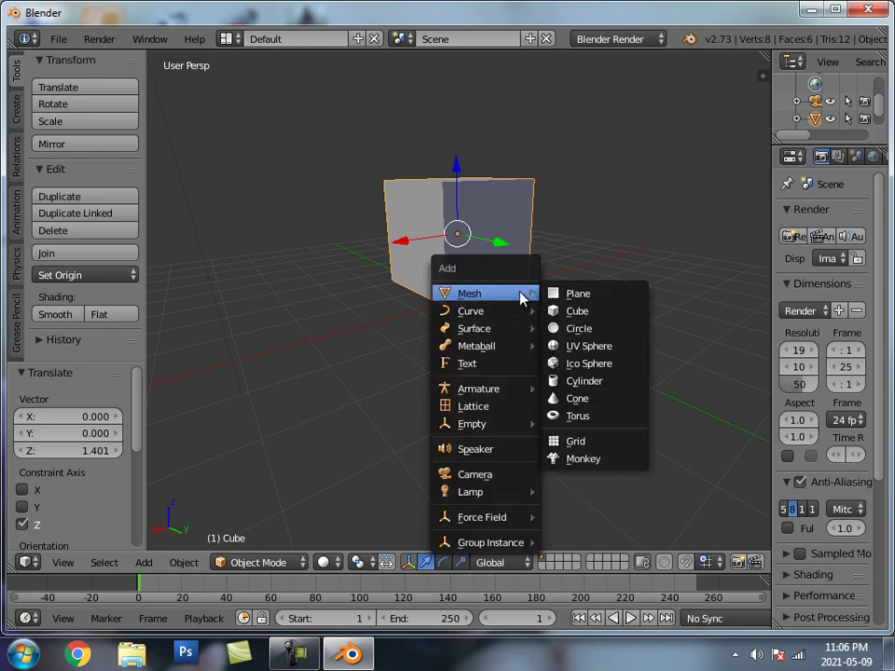
click(582, 310)
middle_drag(502, 354, 564, 336)
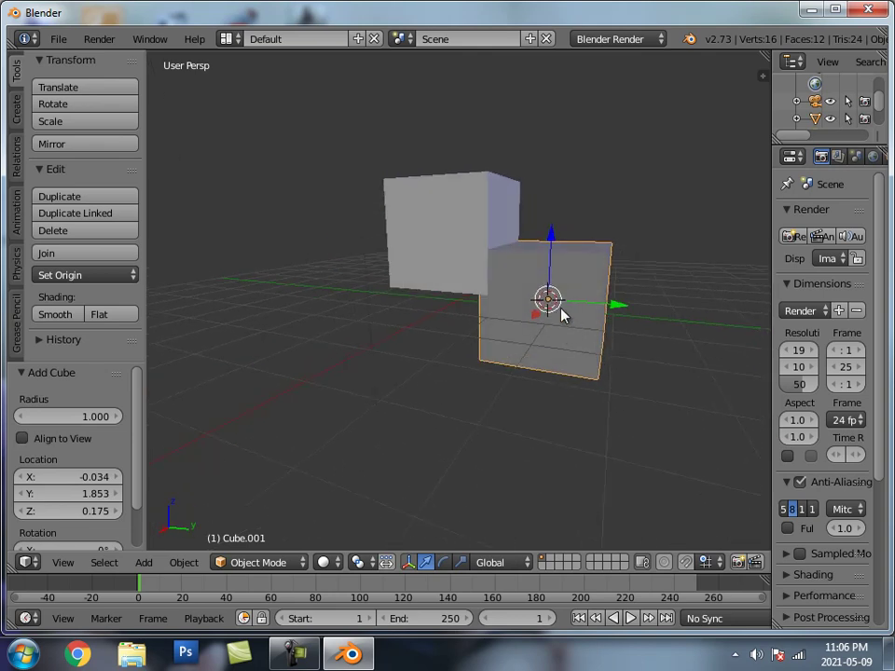
scroll(666, 300, up, 4)
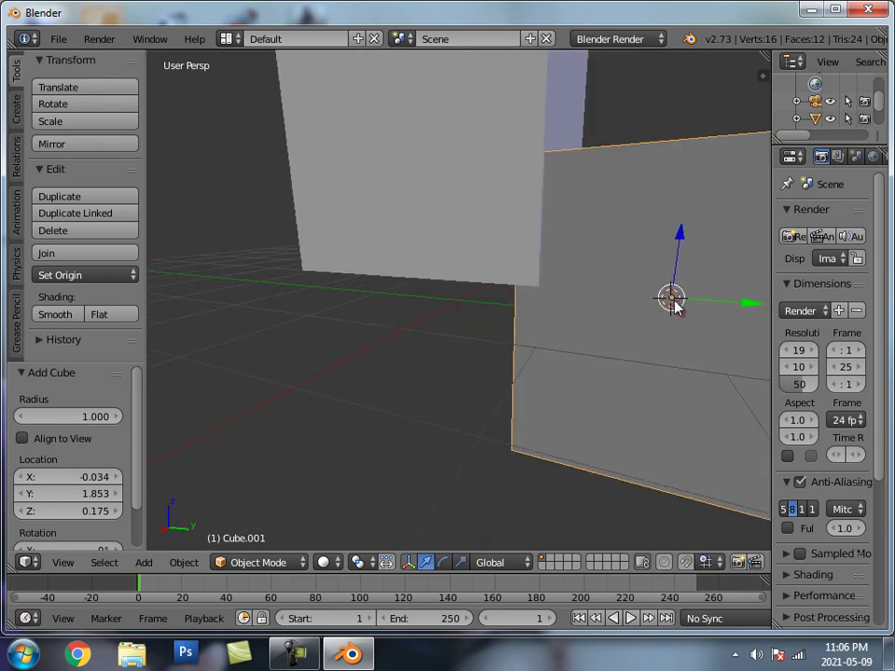
Place the 3D cursor on the empty grid away from the cubes and add a plane at about X 3.051, Y -0.290, Z -0.432.
scroll(673, 308, down, 2)
click(501, 424)
middle_drag(512, 376, 435, 445)
click(230, 359)
key(shift+a)
mouse_move(236, 360)
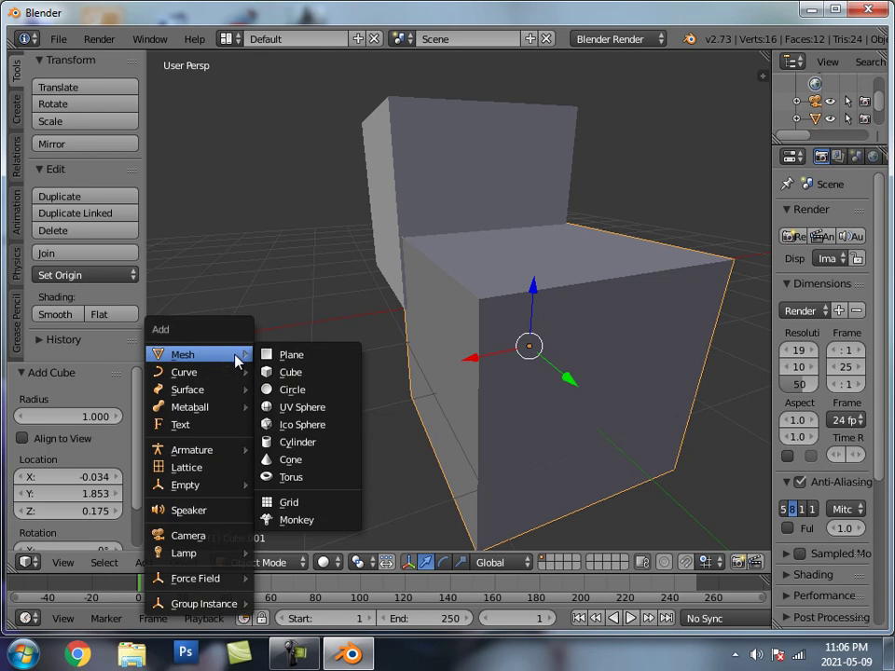
click(288, 354)
scroll(400, 363, down, 5)
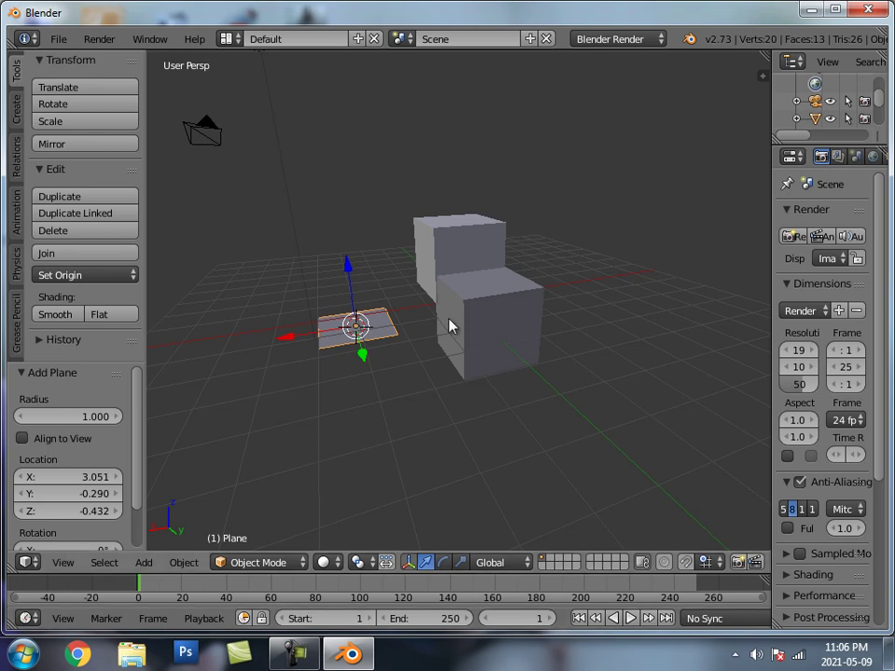
scroll(437, 339, down, 3)
scroll(440, 340, up, 4)
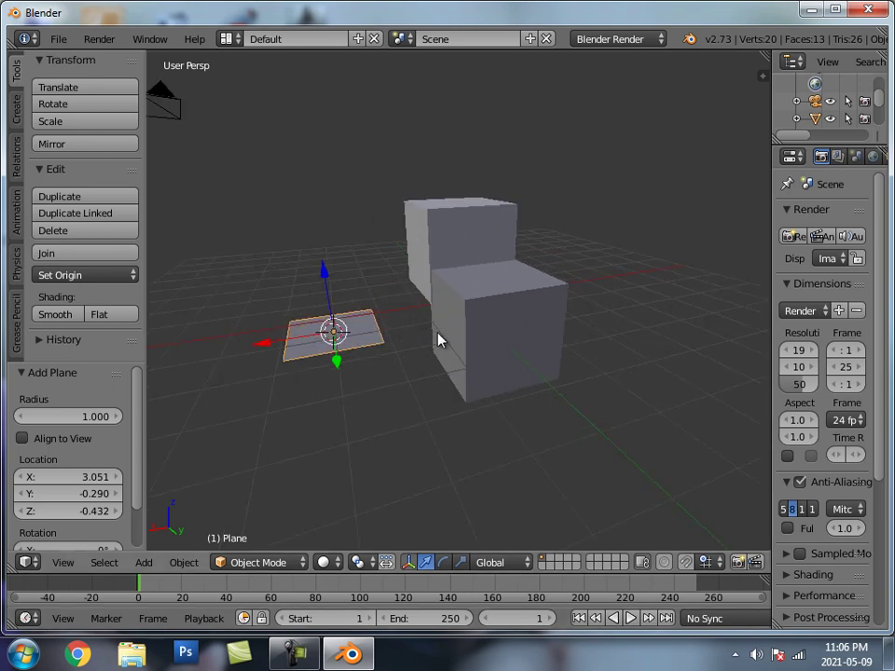
Move the original cube about 0.26 units along X and insert a Location keyframe for it at frame 1.
right_click(455, 231)
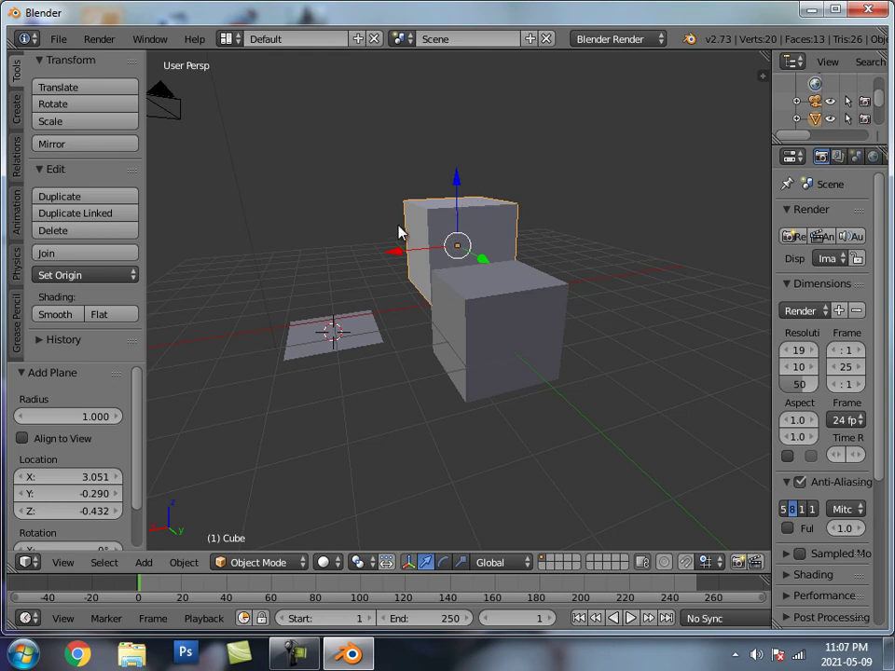
mouse_move(397, 260)
mouse_down()
mouse_move(474, 242)
mouse_move(520, 261)
mouse_move(389, 271)
mouse_up()
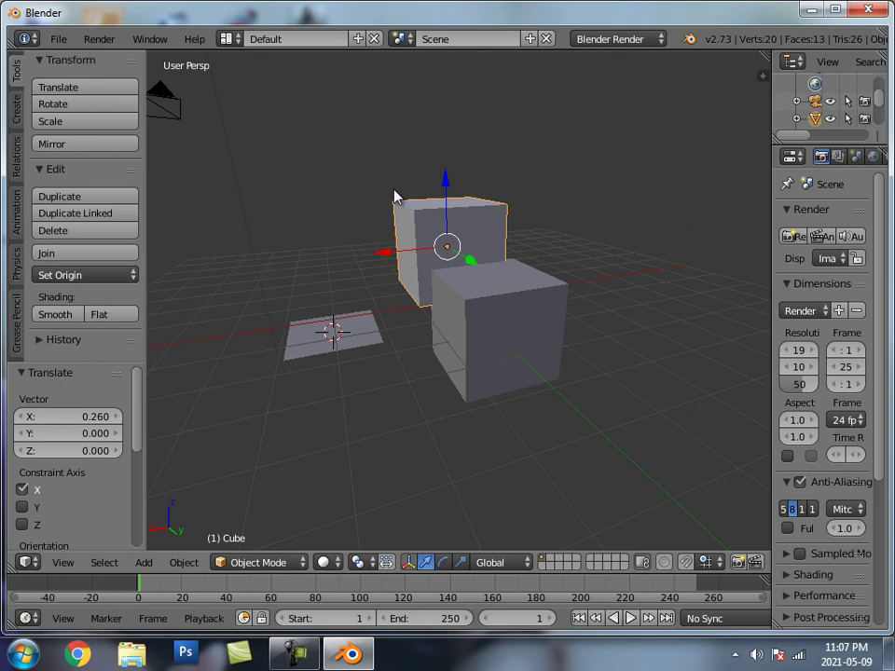
key(i)
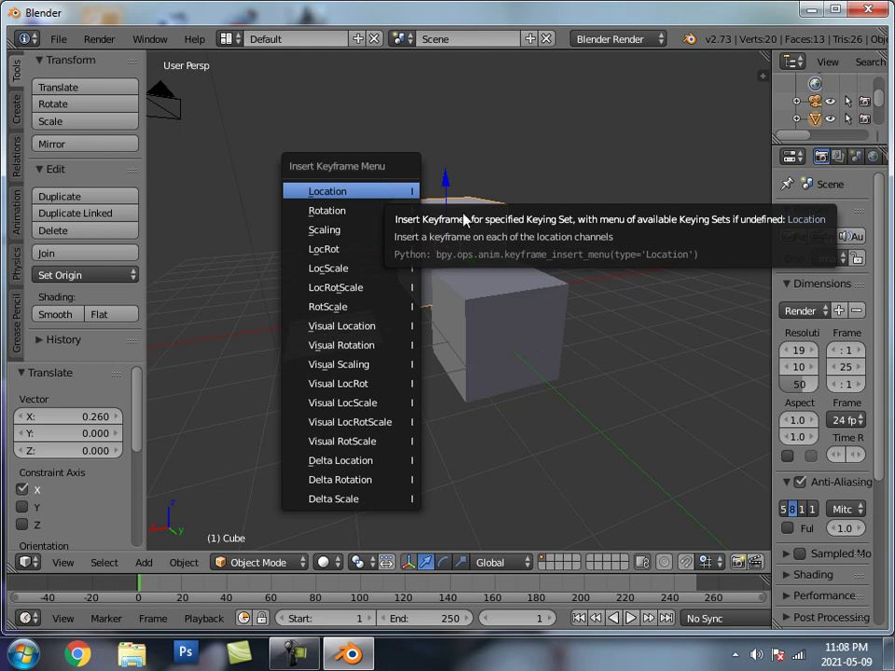
click(351, 193)
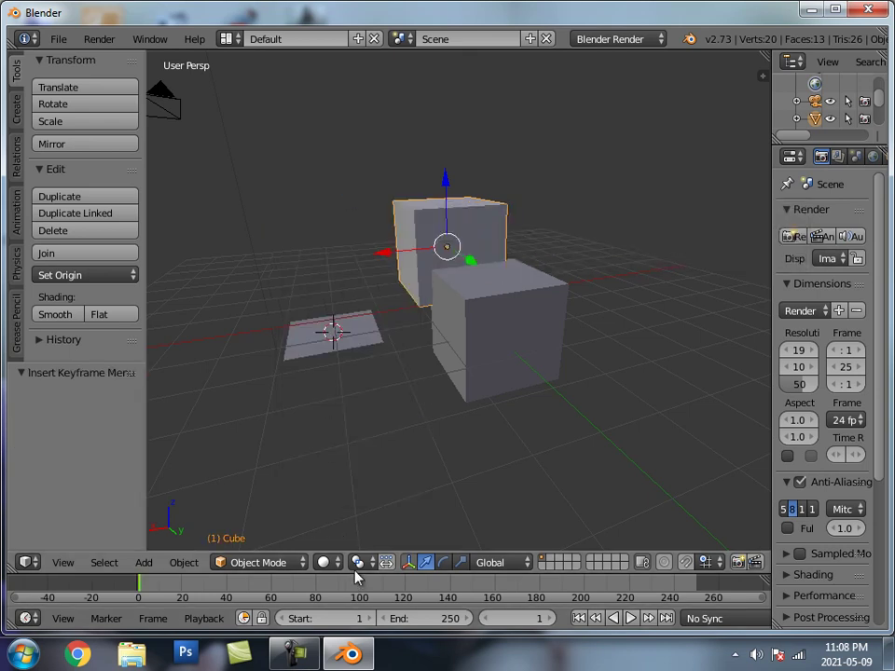
Enlarge the timeline area and make frame 100 the current frame.
drag(356, 579, 358, 409)
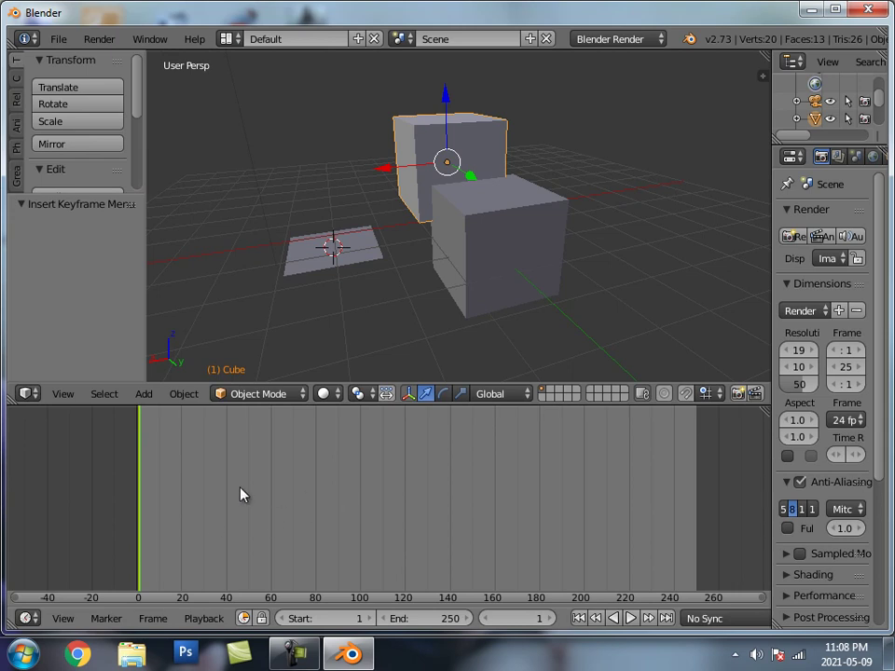
click(361, 506)
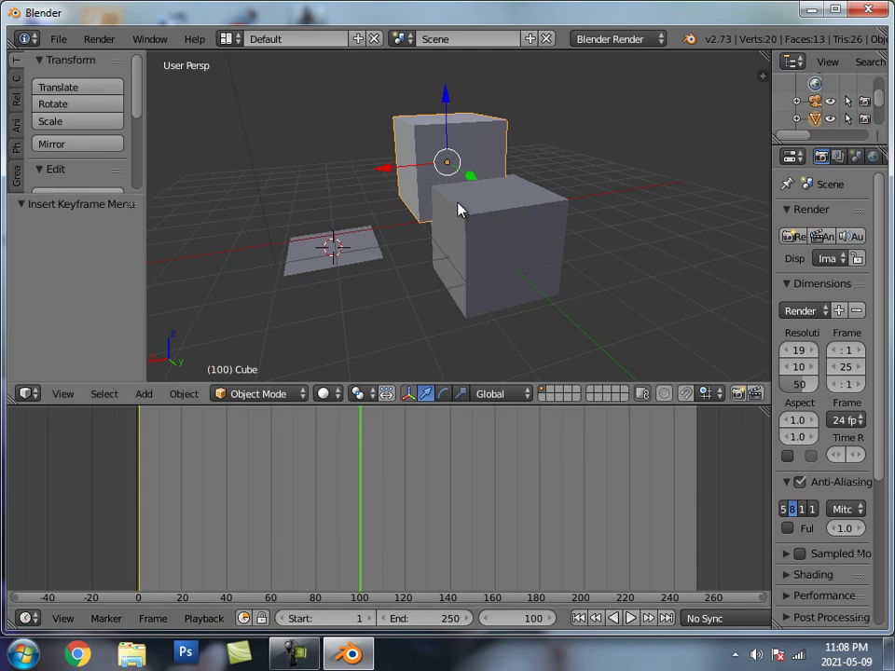
Move the original cube far along negative X, ending with a shift of about 2.298 units, and insert a Location keyframe at frame 100.
drag(388, 170, 616, 159)
scroll(525, 309, down, 2)
middle_drag(533, 300, 505, 297)
drag(575, 182, 626, 173)
middle_drag(626, 174, 623, 191)
scroll(620, 193, up, 1)
click(653, 178)
key(i)
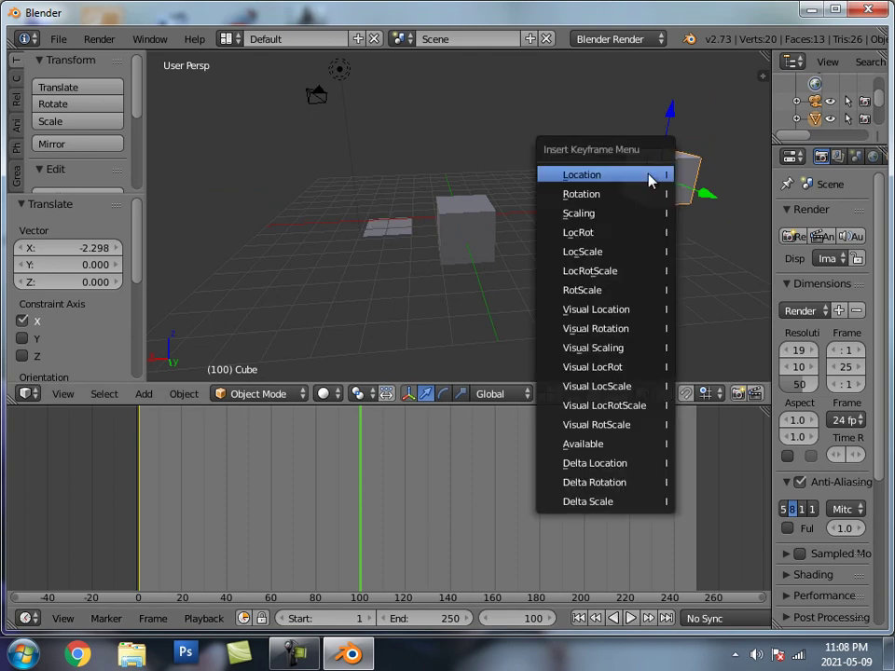
click(593, 176)
Return the timeline to frame 0, render that frame and close the render result.
click(191, 544)
drag(191, 543, 138, 539)
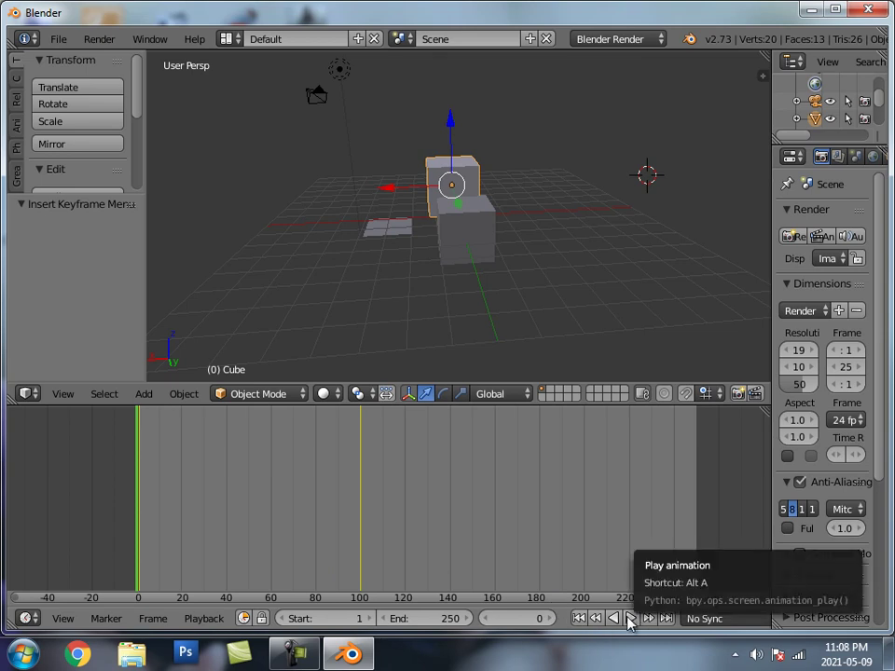
key(F12)
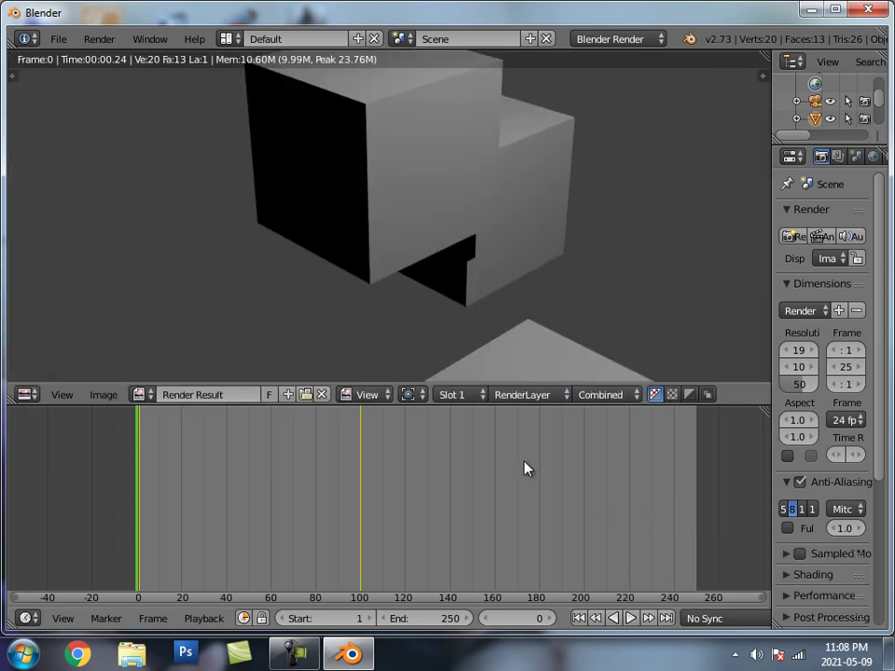
key(Escape)
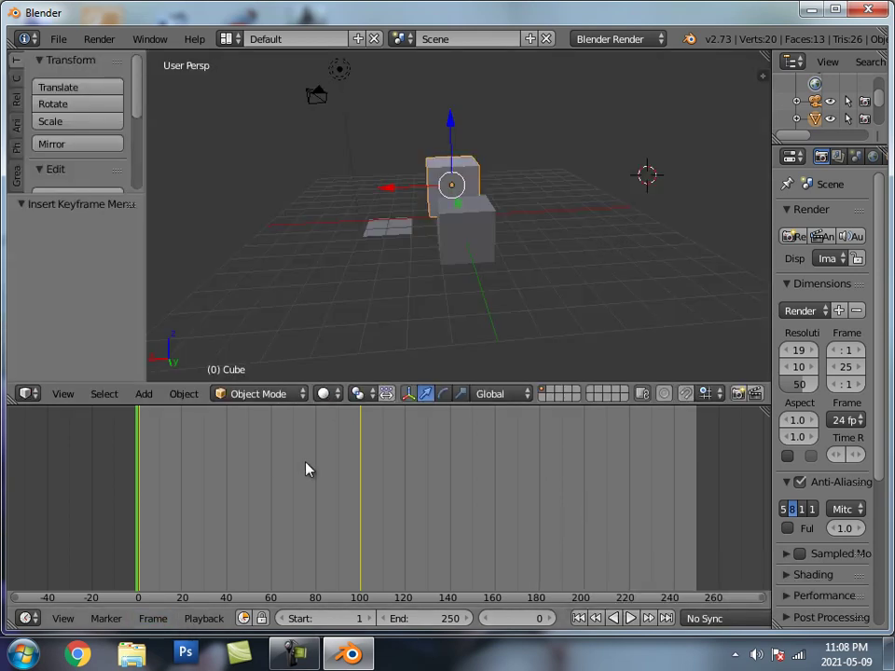
Play the cube's animation, rewind it to the beginning during playback, and stop it.
click(630, 618)
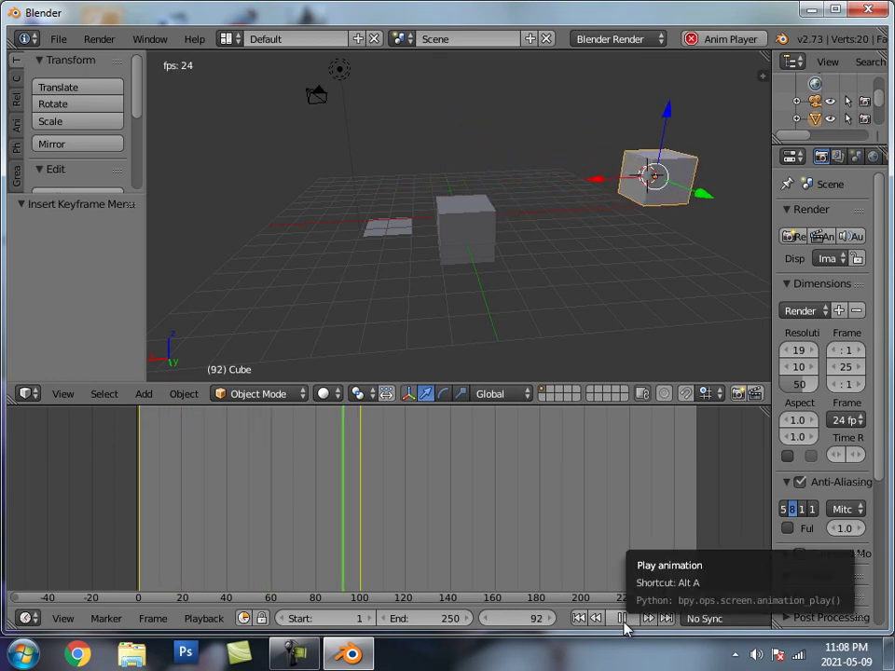
drag(290, 491, 130, 502)
click(132, 506)
click(621, 619)
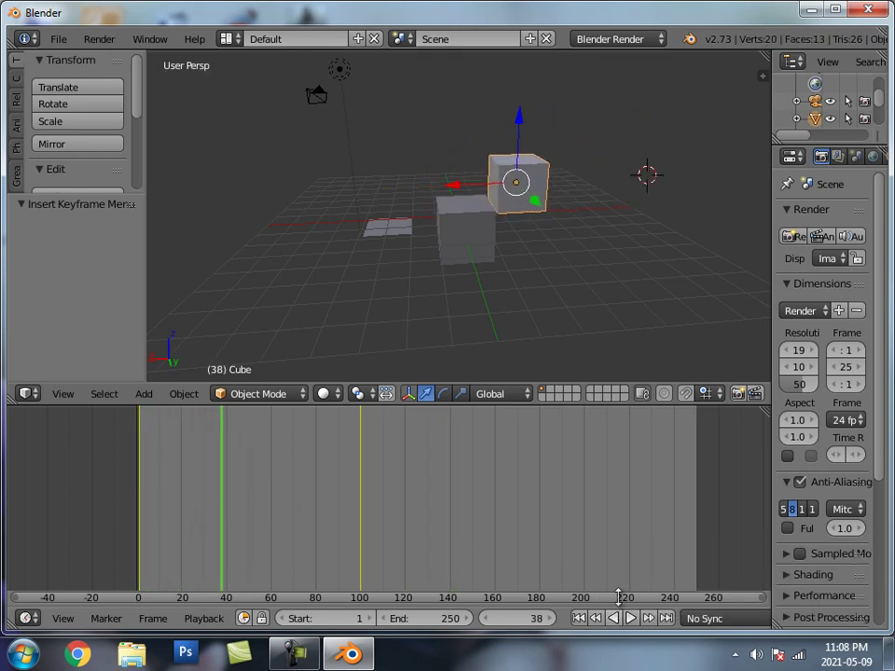
Set the animation's end frame to 100, play the cube's animation over that range and stop playback.
click(447, 618)
text(100)
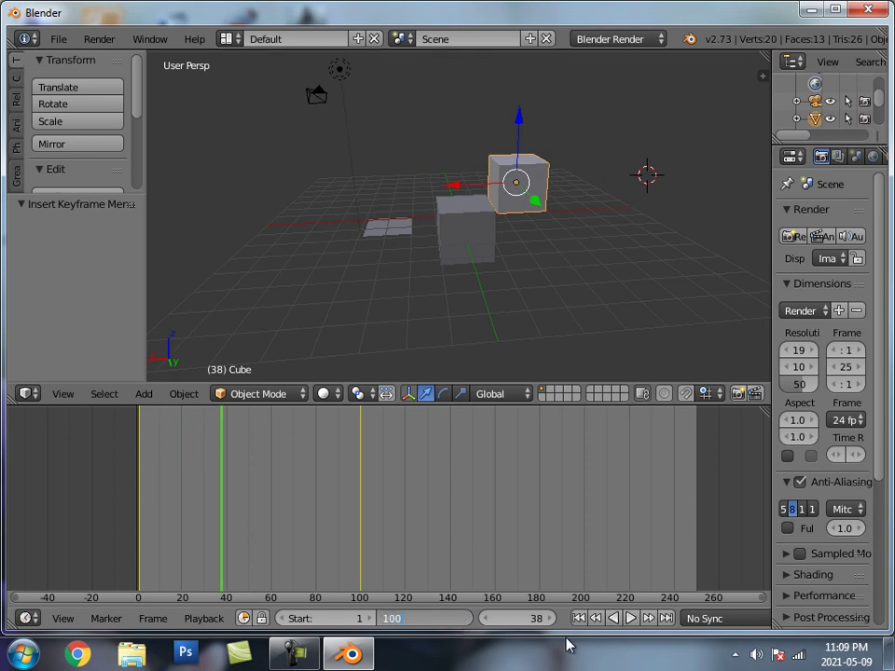
key(Return)
click(631, 620)
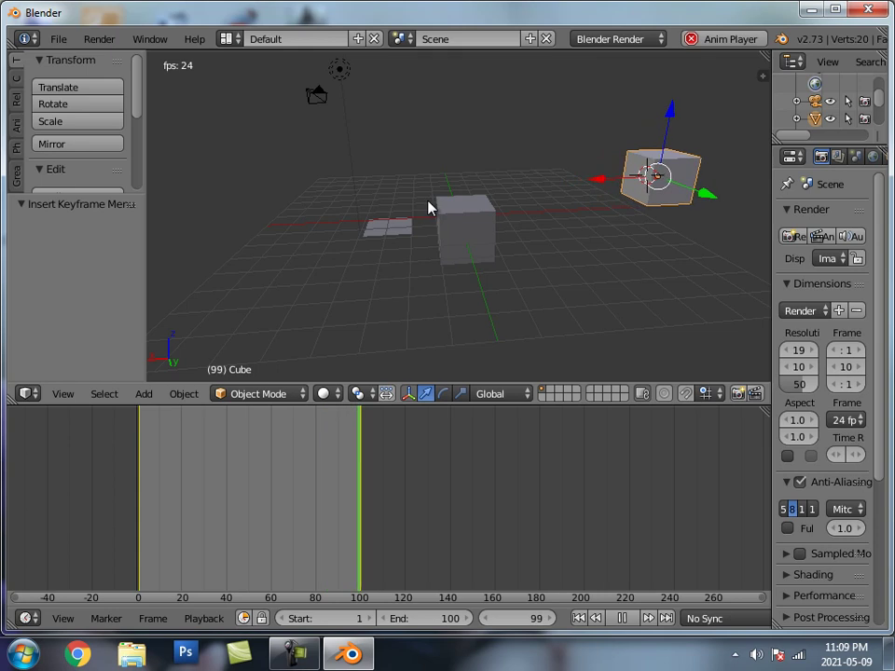
key(alt+a)
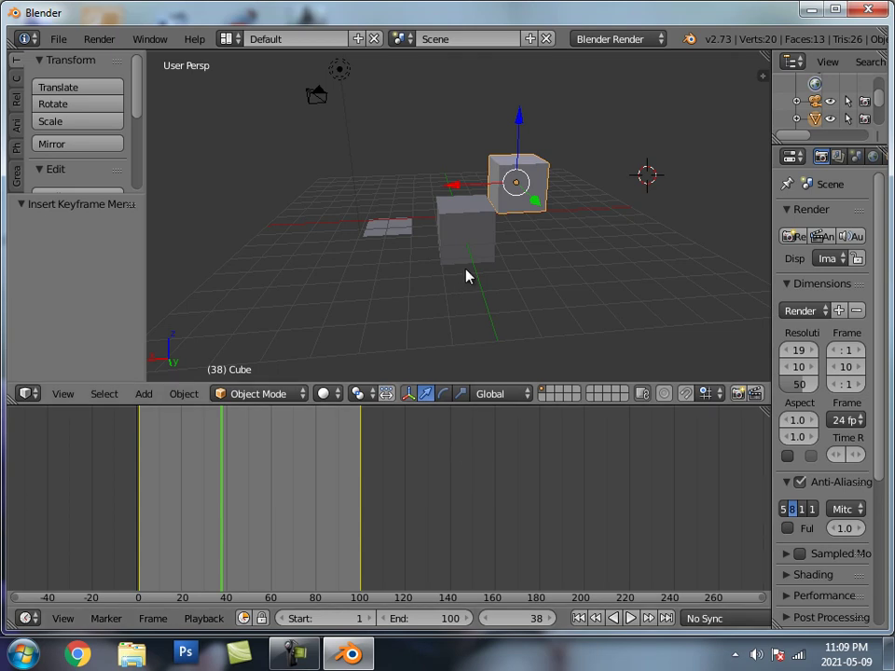
Extend the animation's end frame to 200.
click(437, 619)
text(1)
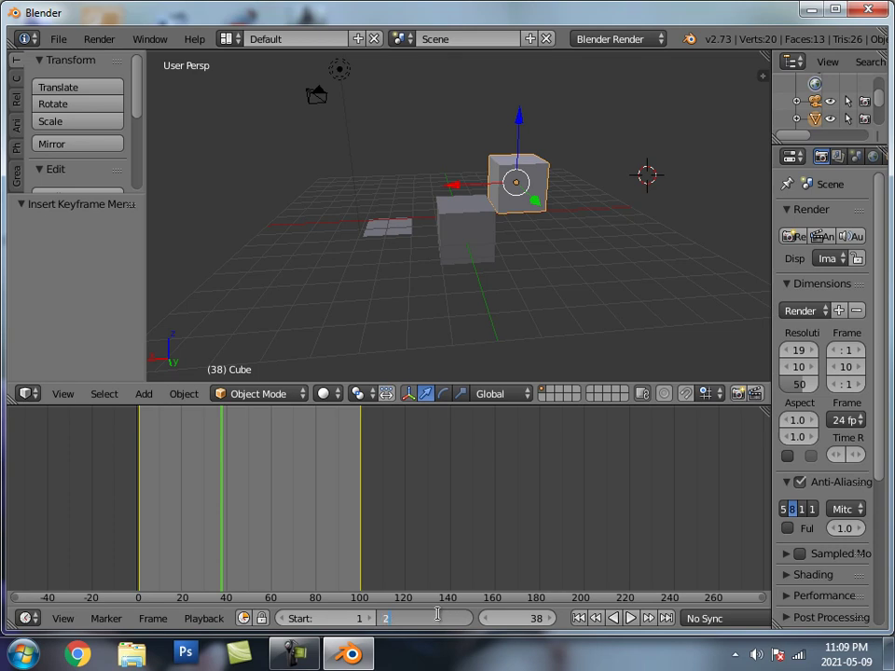
text(00)
key(Return)
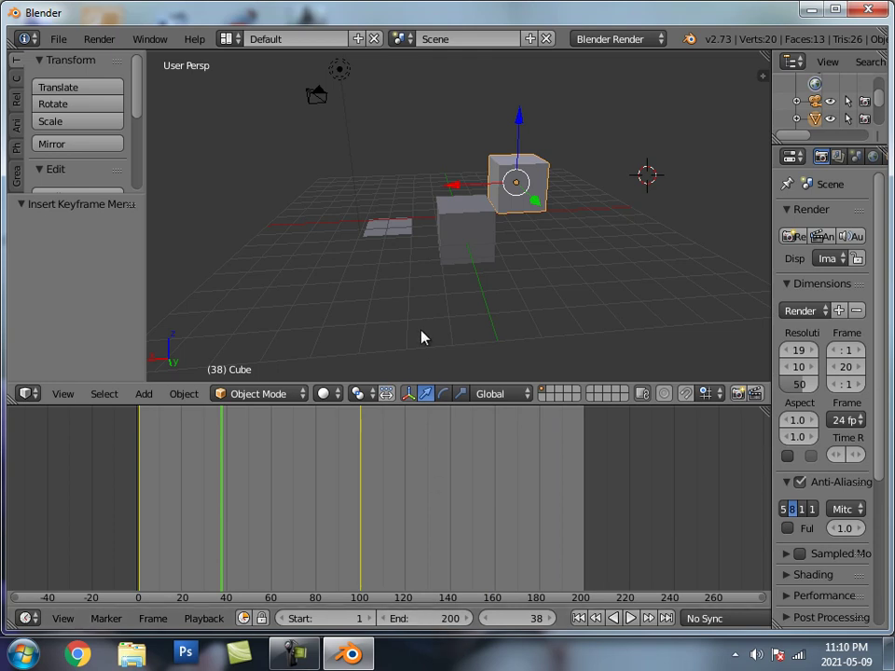
Make frame 100 the current frame and insert a Rotation keyframe for the selected cube.
drag(276, 572, 365, 517)
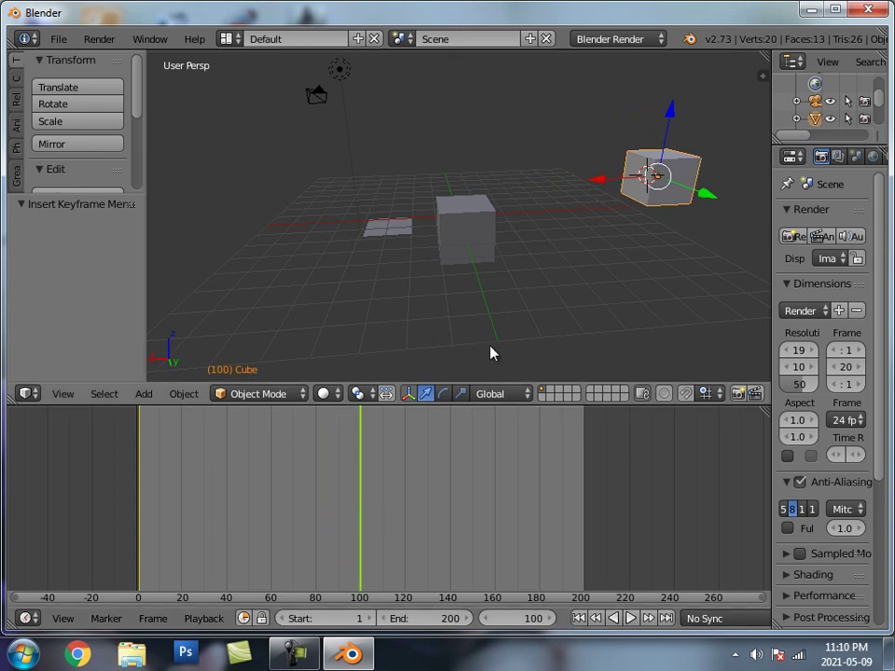
middle_drag(612, 295, 569, 305)
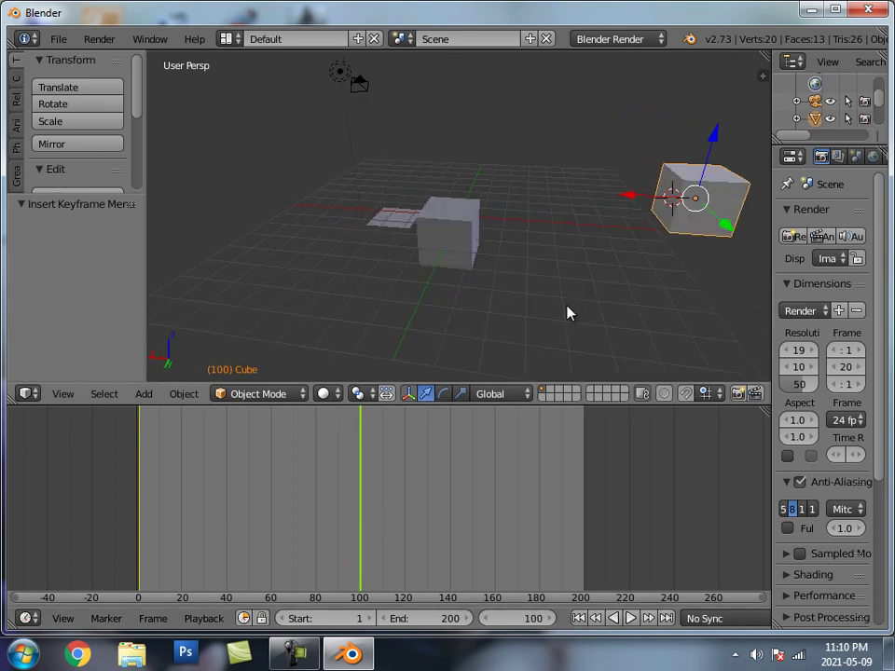
key(space)
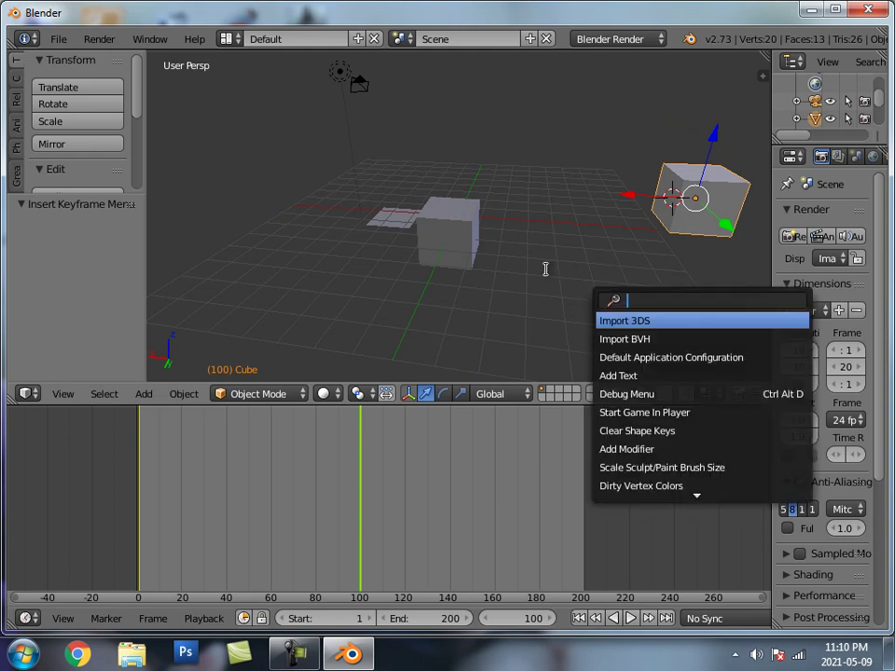
middle_drag(565, 269, 455, 292)
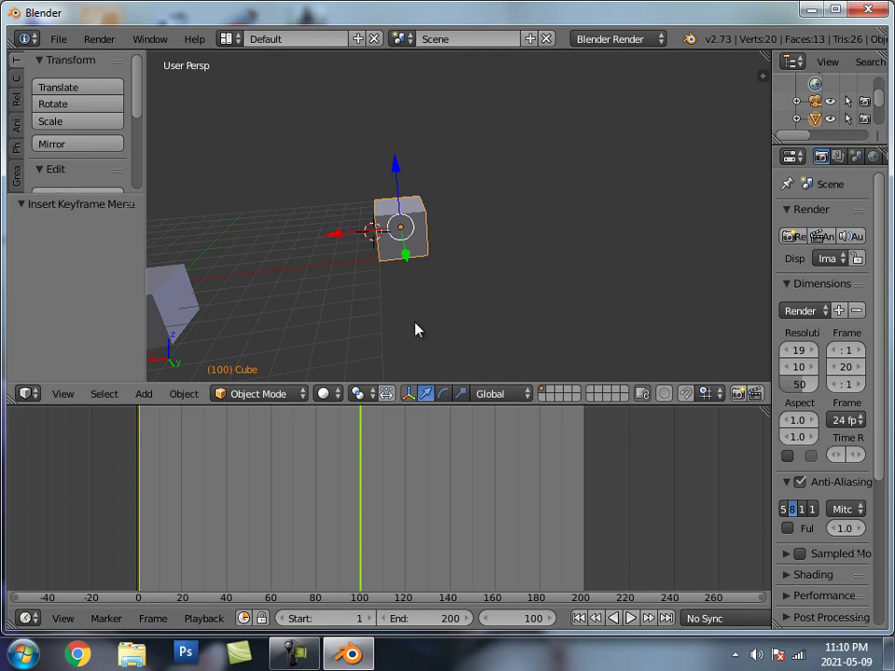
key(i)
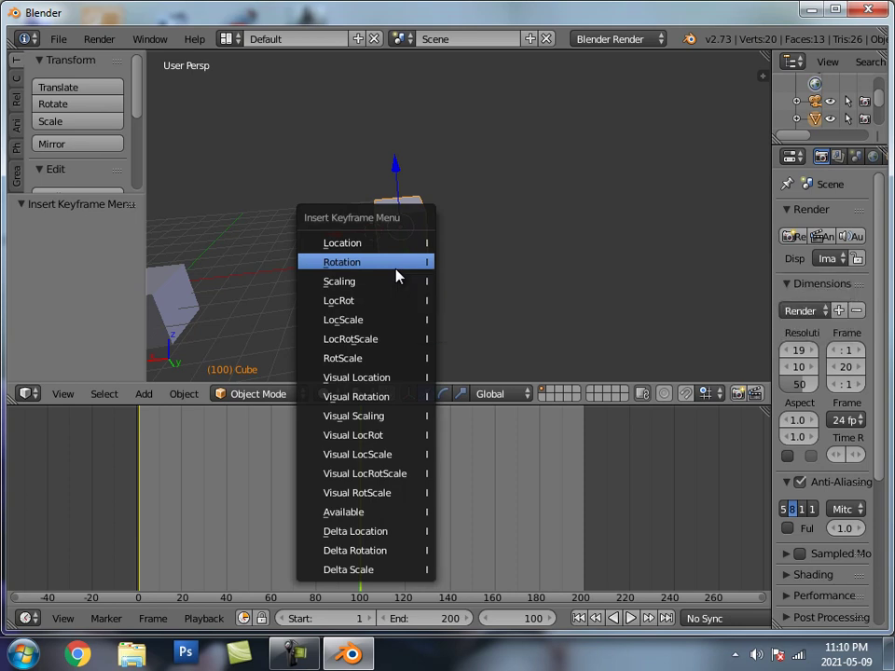
click(396, 267)
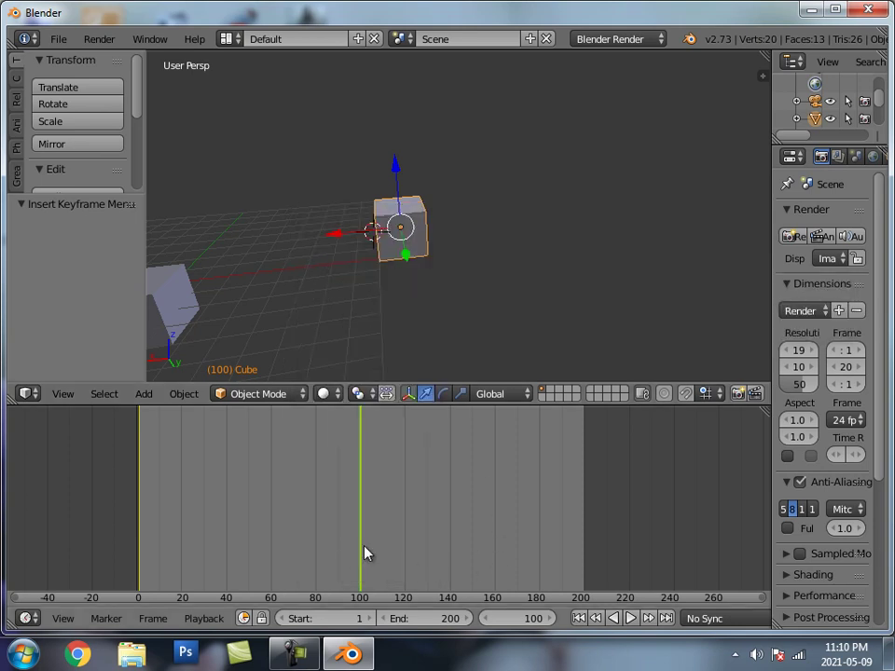
At frame 200, rotate the cube 180° around the global Z axis and insert a Rotation keyframe.
drag(580, 535, 585, 541)
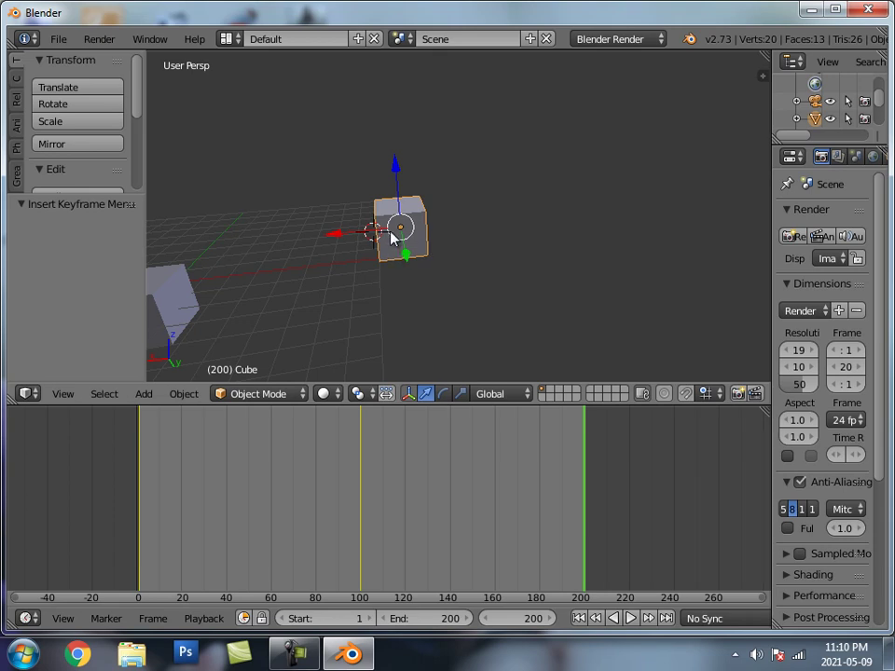
key(r)
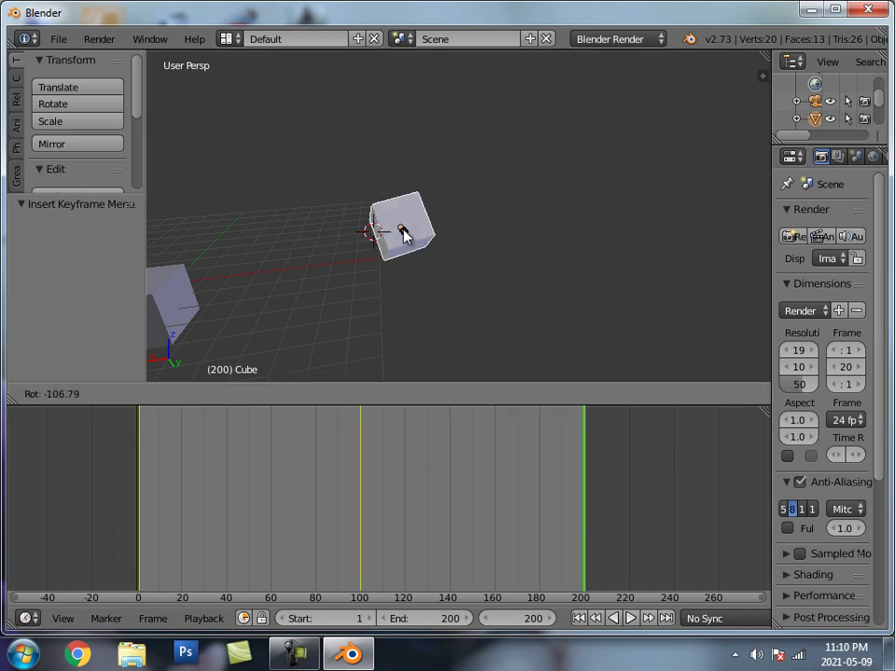
key(z)
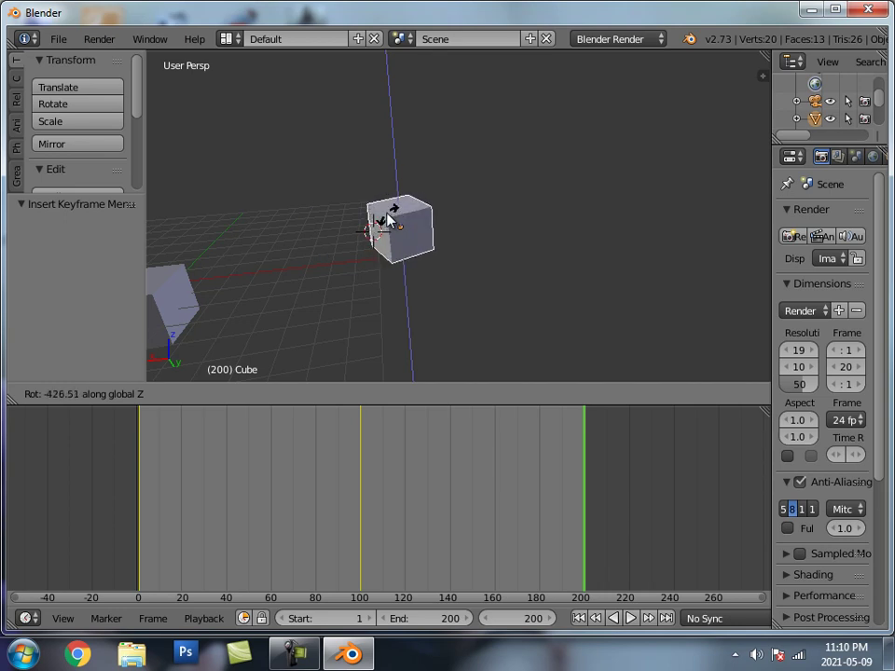
text(180)
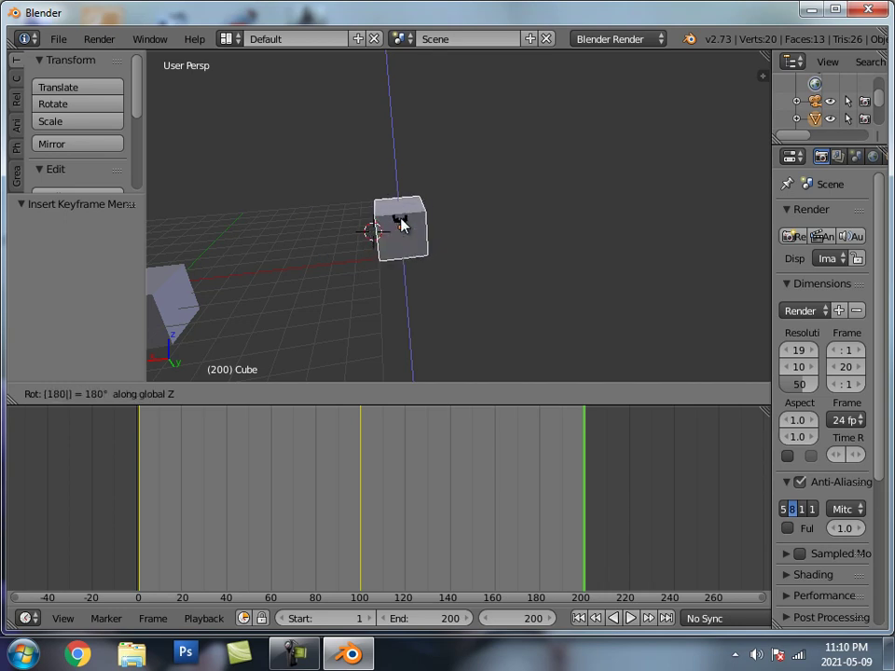
key(Return)
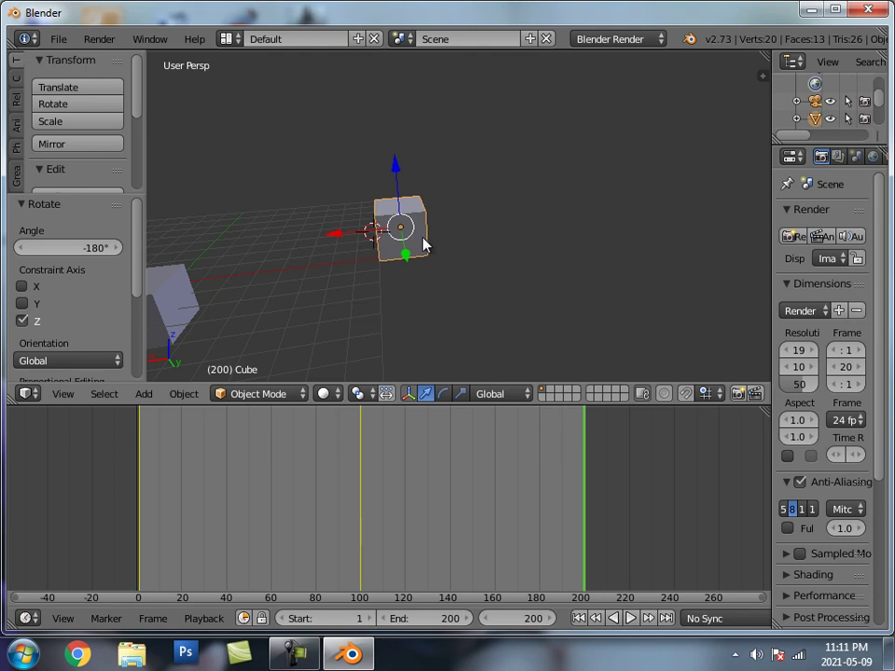
key(i)
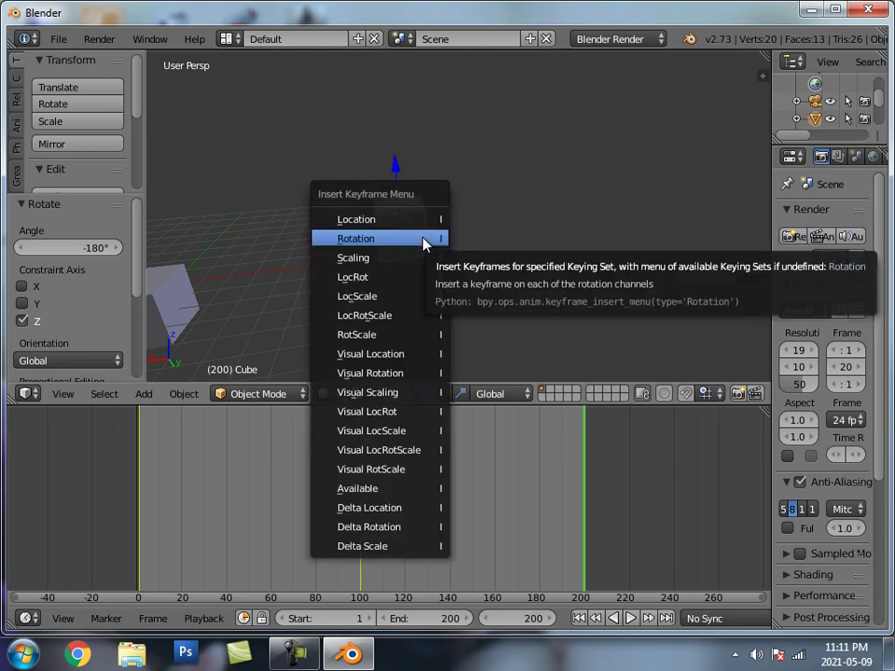
click(423, 238)
Return the timeline to frame 0, play the cube's movement and rotation up to frame 200, and stop playback.
drag(269, 518, 138, 518)
middle_drag(313, 290, 414, 307)
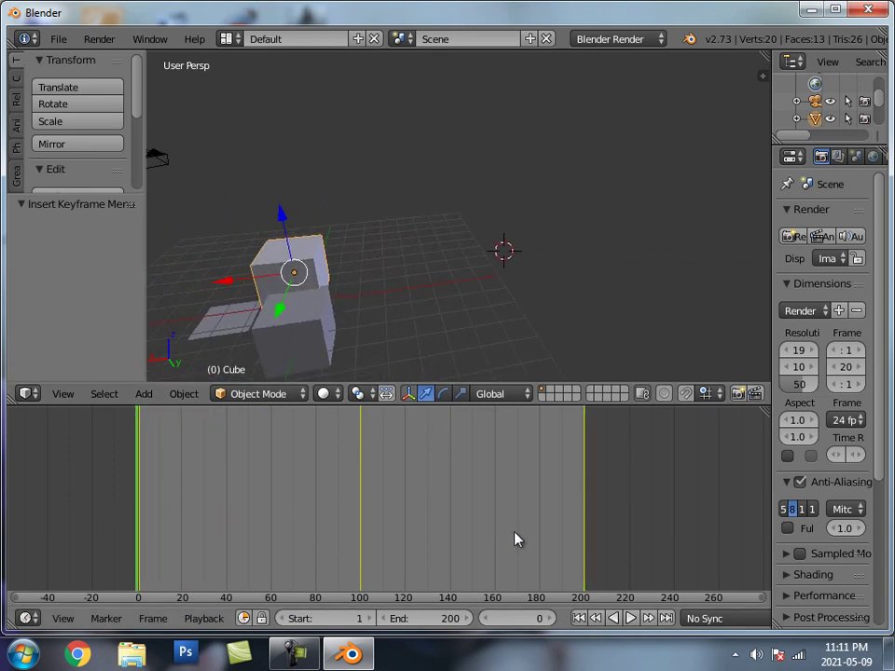
click(629, 618)
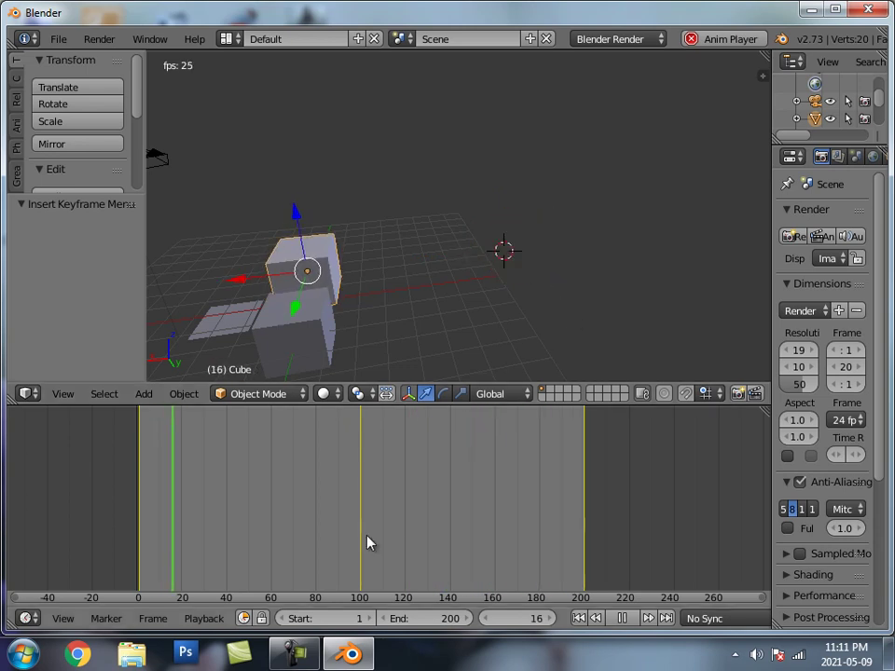
click(621, 619)
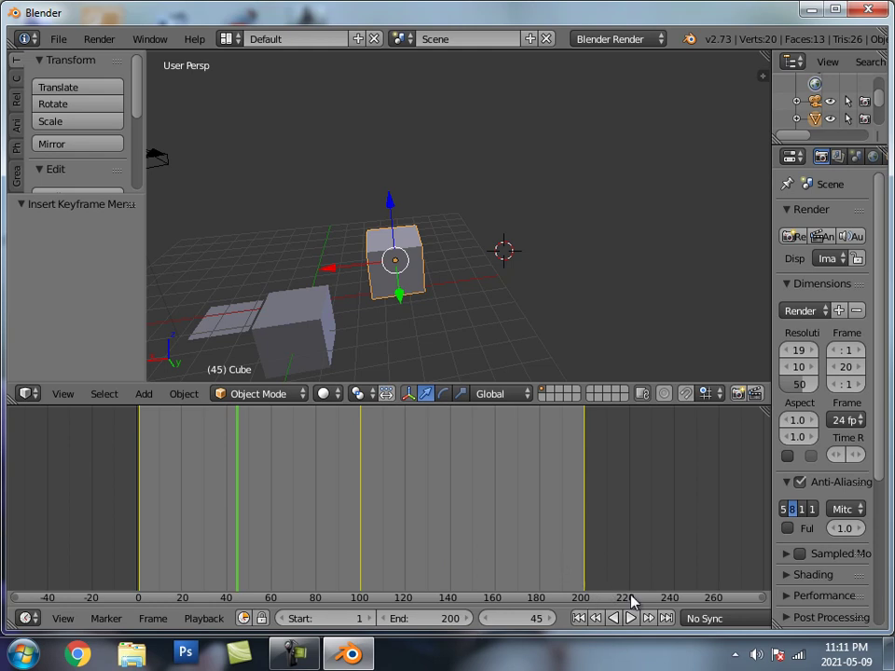
Extend the animation's end frame to 300.
click(444, 618)
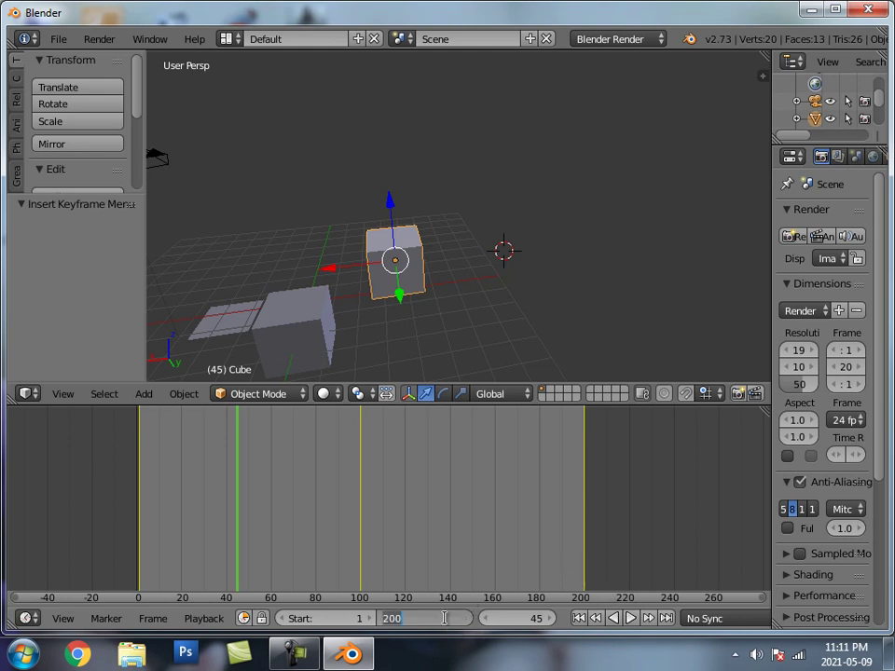
text(3)
key(Return)
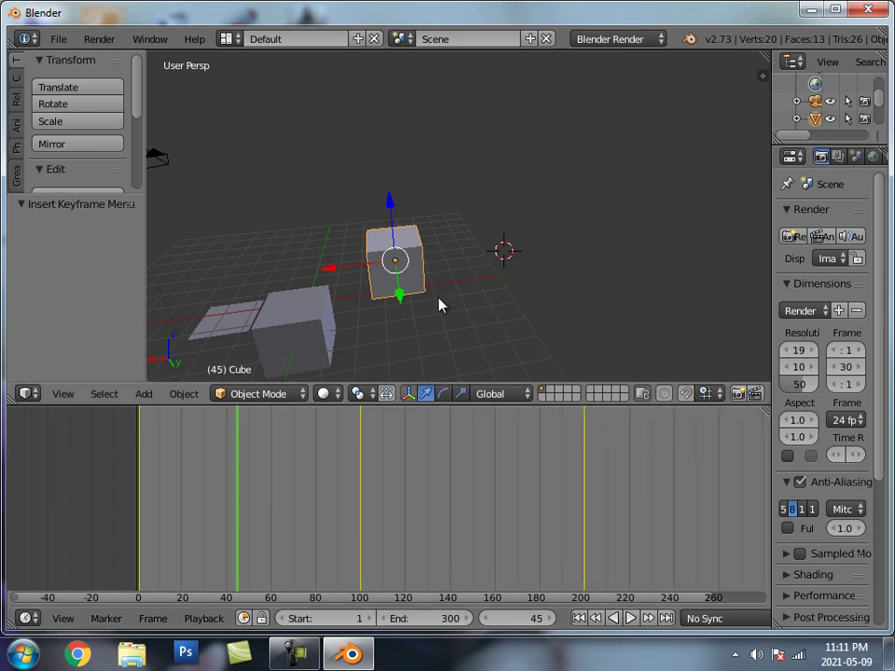
Make frame 200 the current frame and insert a Scaling keyframe for the cube.
middle_drag(544, 522, 397, 511)
key(Left)
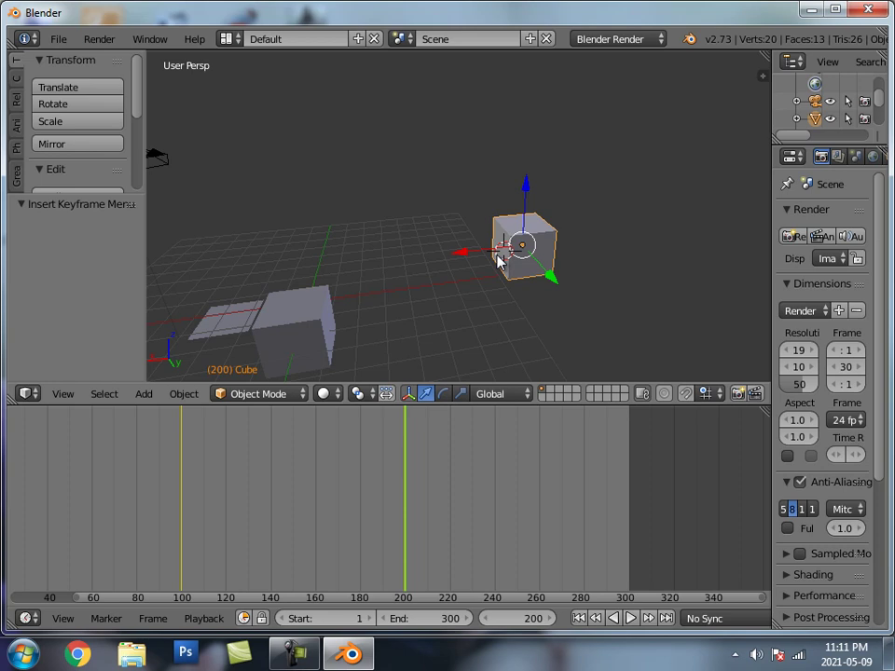
key(i)
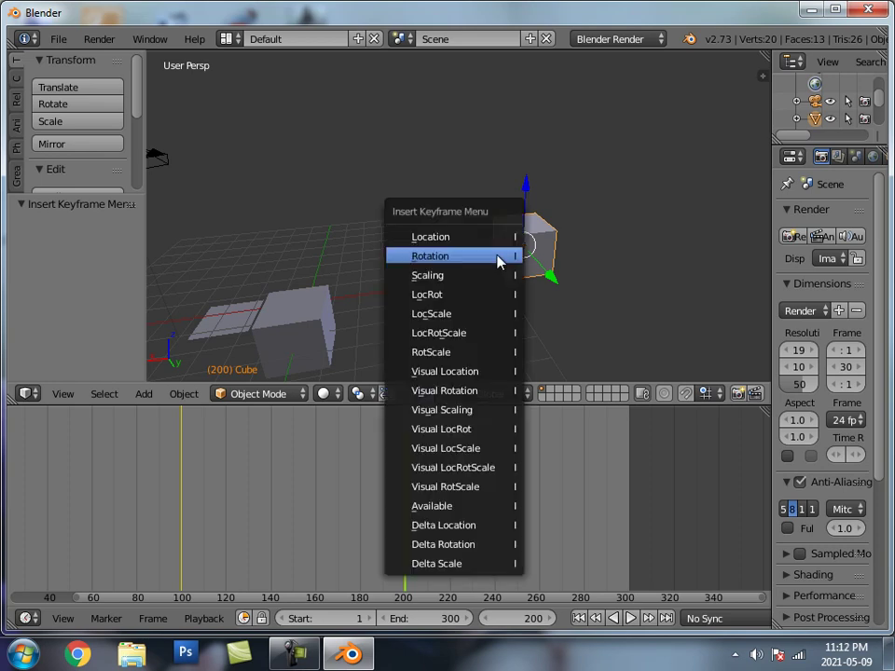
click(477, 280)
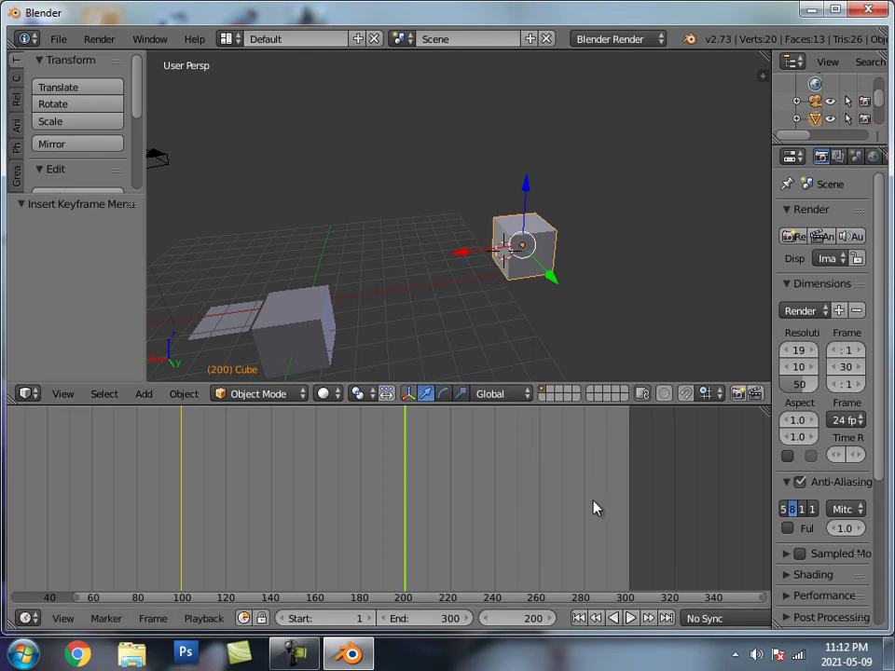
Make frame 300 the current frame and move the cube about 6.9 units along the Y axis.
drag(593, 505, 629, 509)
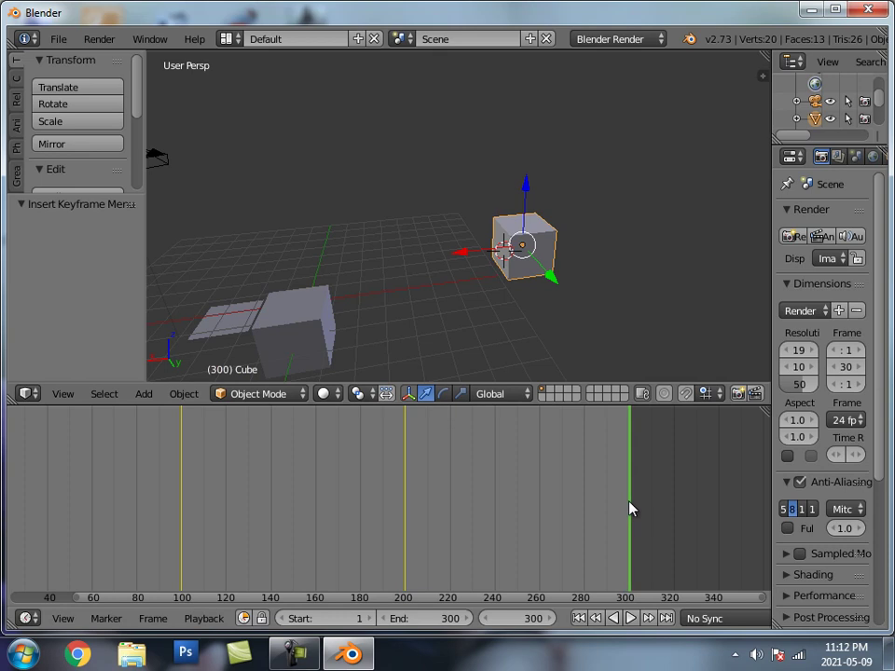
scroll(502, 277, down, 3)
drag(512, 261, 533, 310)
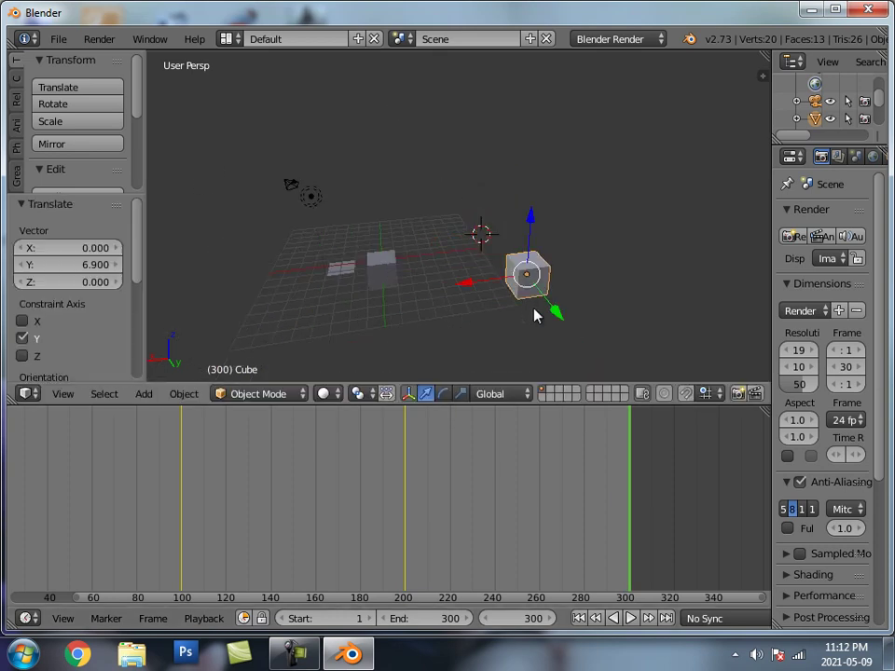
scroll(533, 311, up, 3)
shift+middle_drag(533, 311, 464, 221)
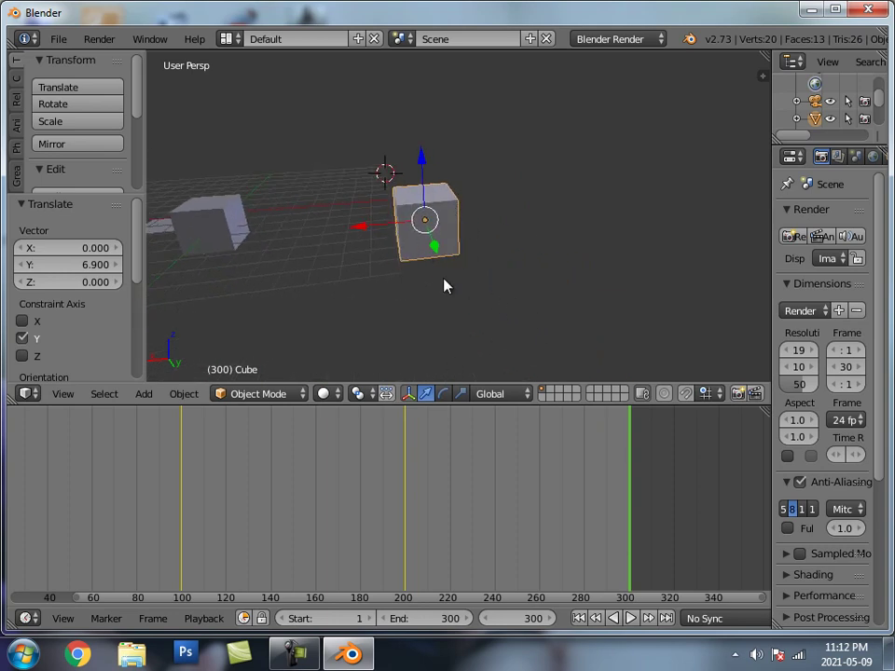
Scale the cube up uniformly by about 3.765 and insert a Scaling keyframe at frame 300.
key(s)
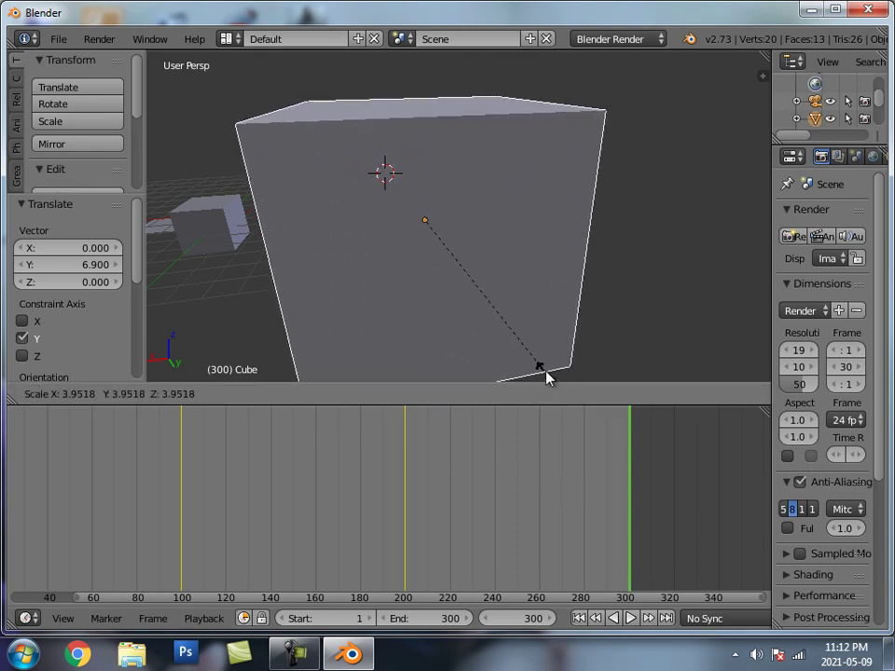
click(537, 363)
scroll(531, 347, down, 5)
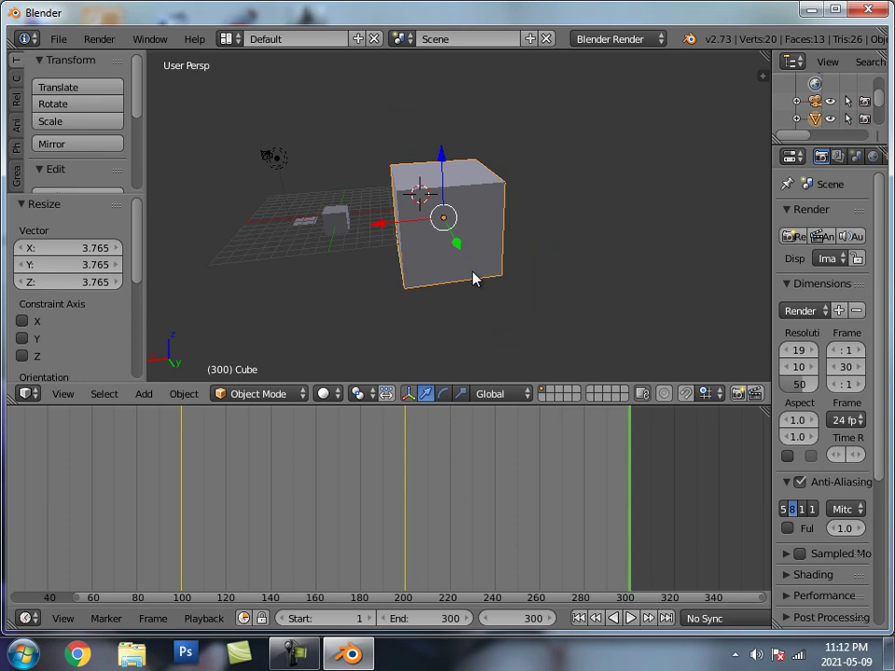
key(i)
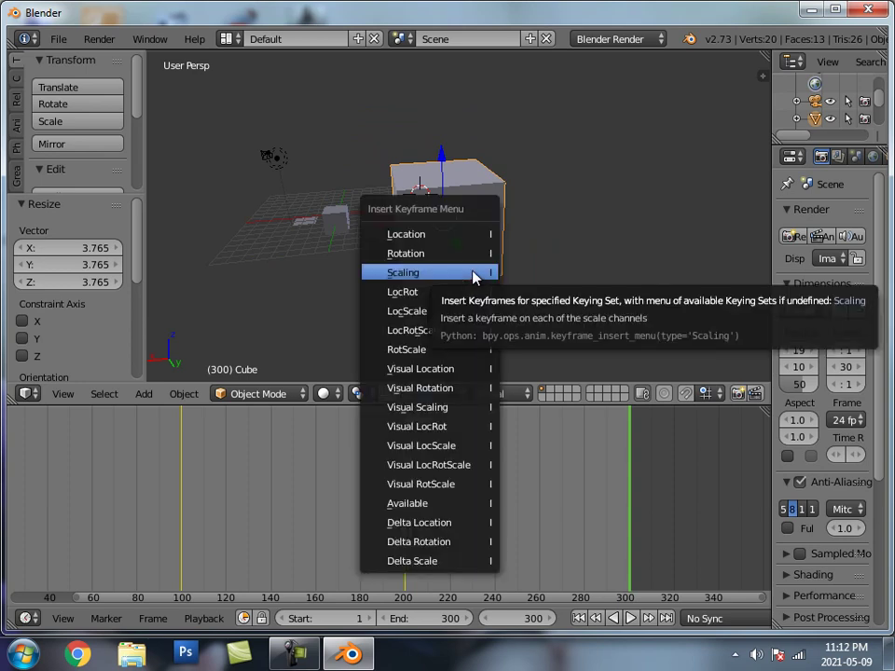
click(473, 276)
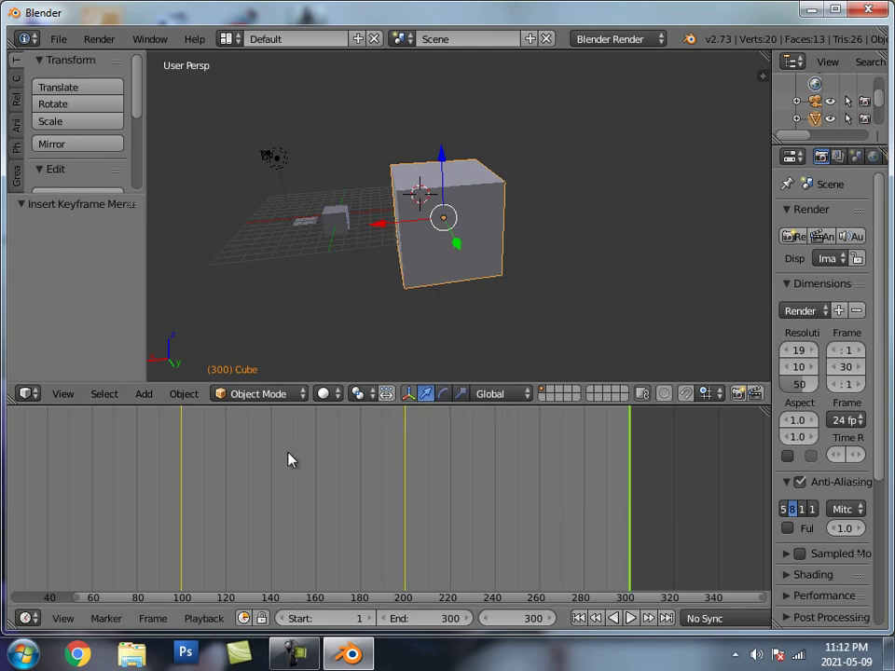
Rewind the timeline to frame 0, play the full 300-frame animation with the cube's scaling, and stop it.
scroll(285, 461, down, 2)
drag(240, 529, 20, 536)
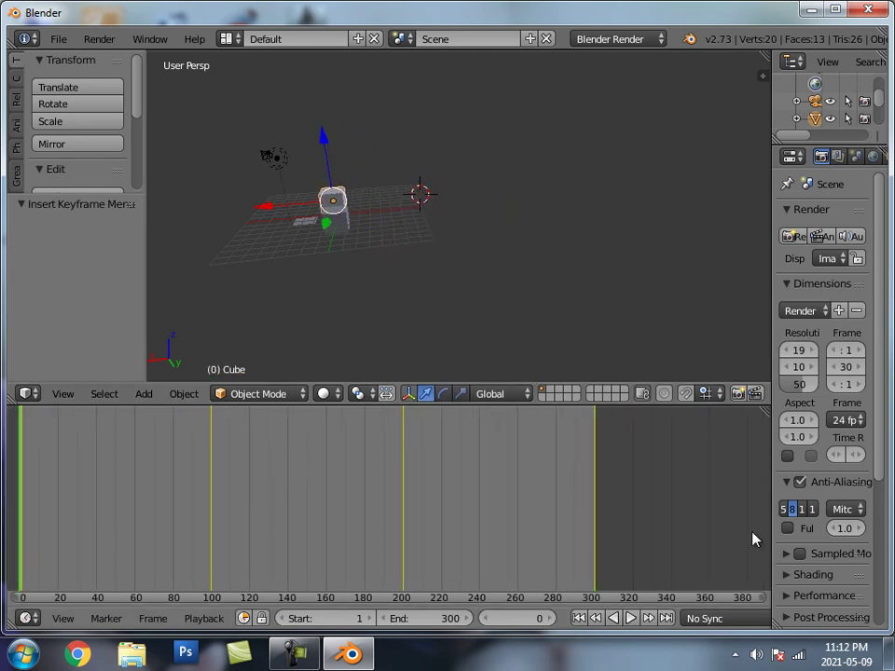
click(630, 619)
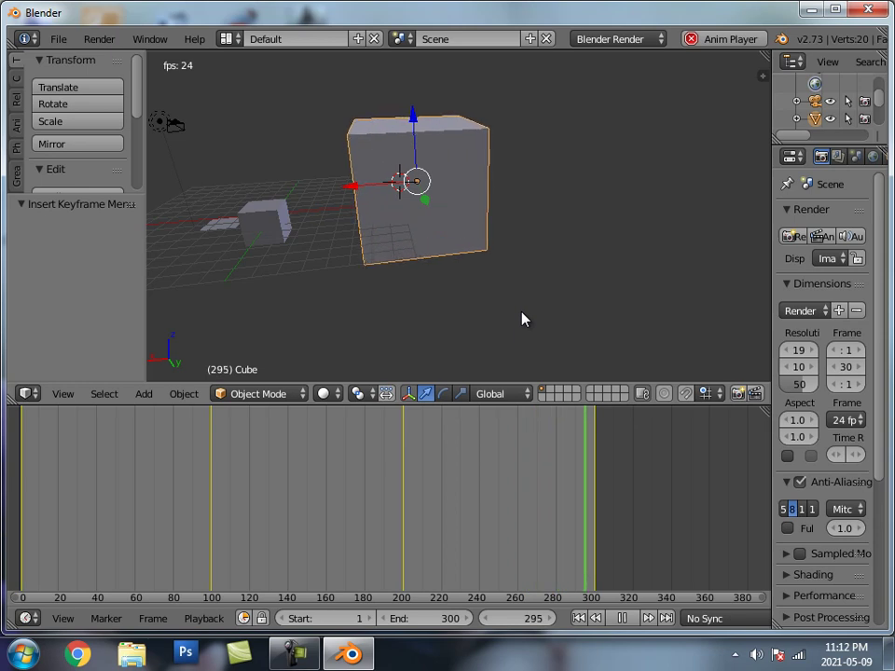
click(621, 618)
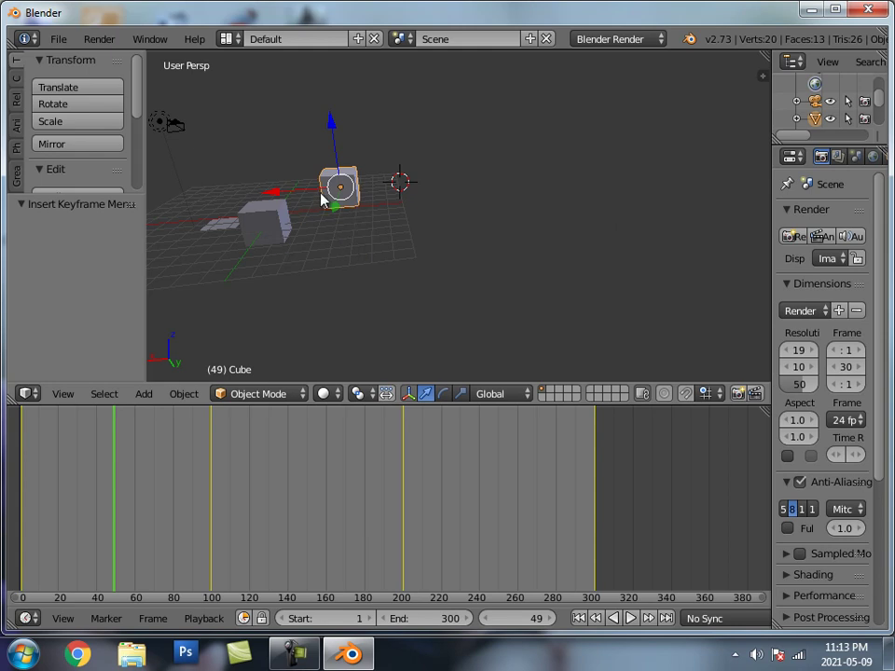
Select the second cube and make frame 0 the current frame in the timeline.
key(i)
right_click(272, 208)
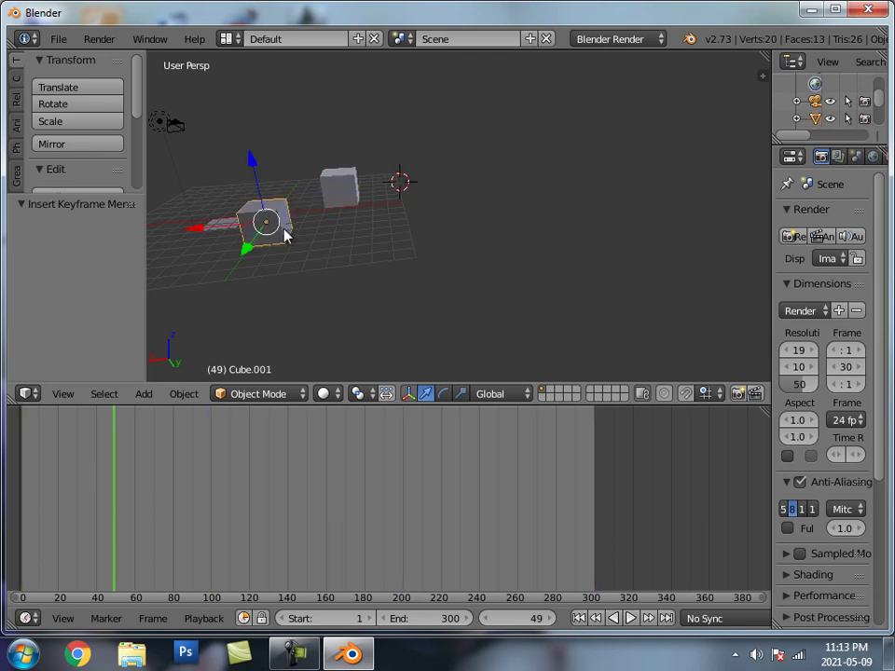
middle_drag(284, 235, 288, 248)
scroll(288, 248, up, 2)
key(KP_3)
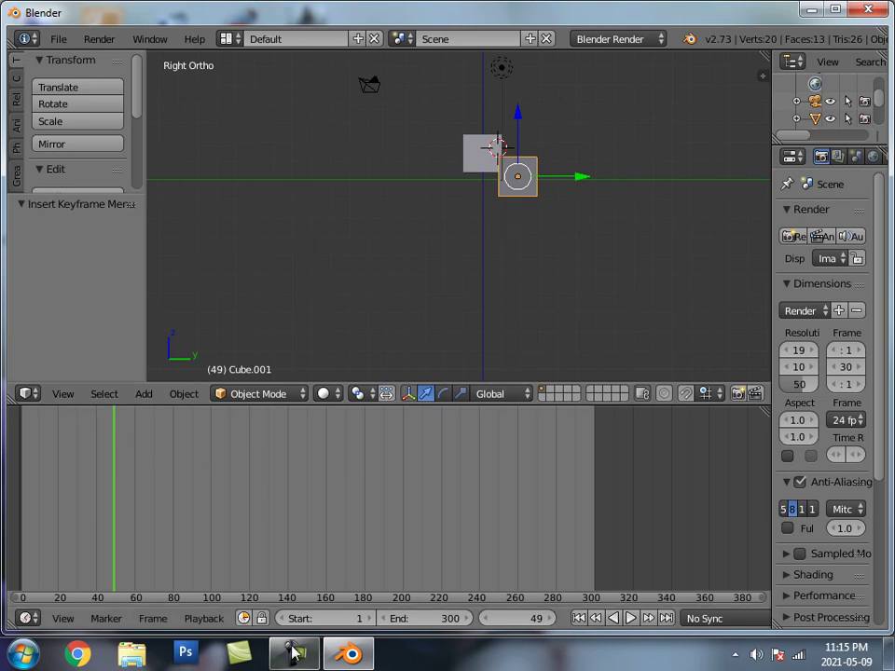
middle_drag(307, 505, 461, 500)
drag(210, 544, 223, 522)
middle_drag(605, 244, 565, 266)
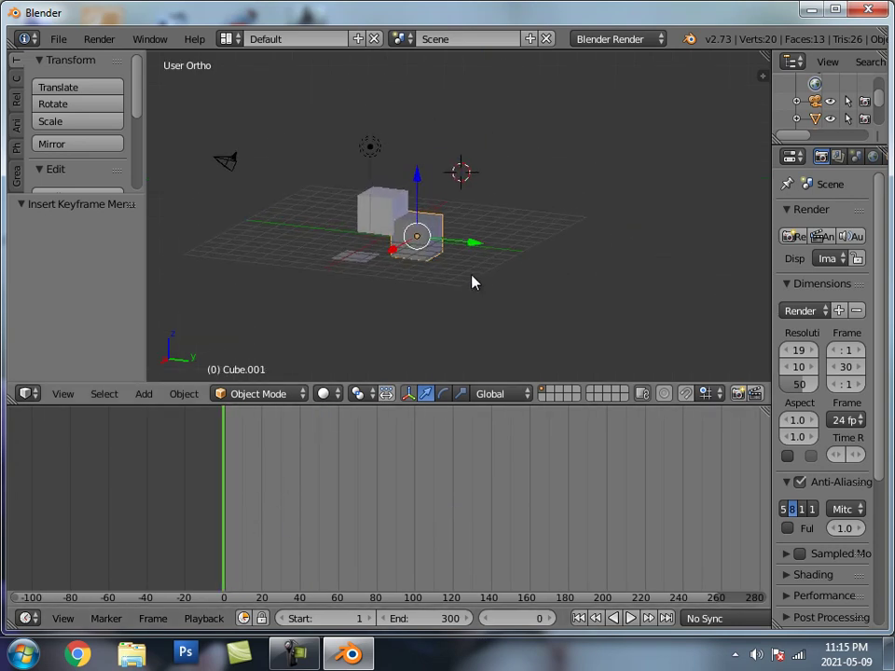
Insert a LocRotScale keyframe for the second cube at frame 0.
shift+middle_drag(417, 246, 457, 284)
scroll(461, 317, up, 3)
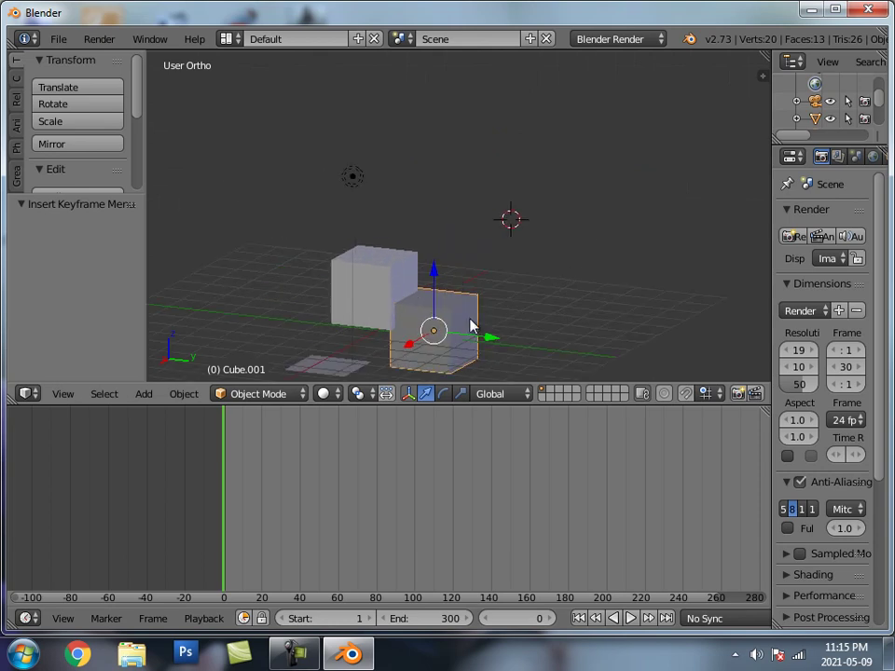
shift+middle_drag(471, 323, 478, 244)
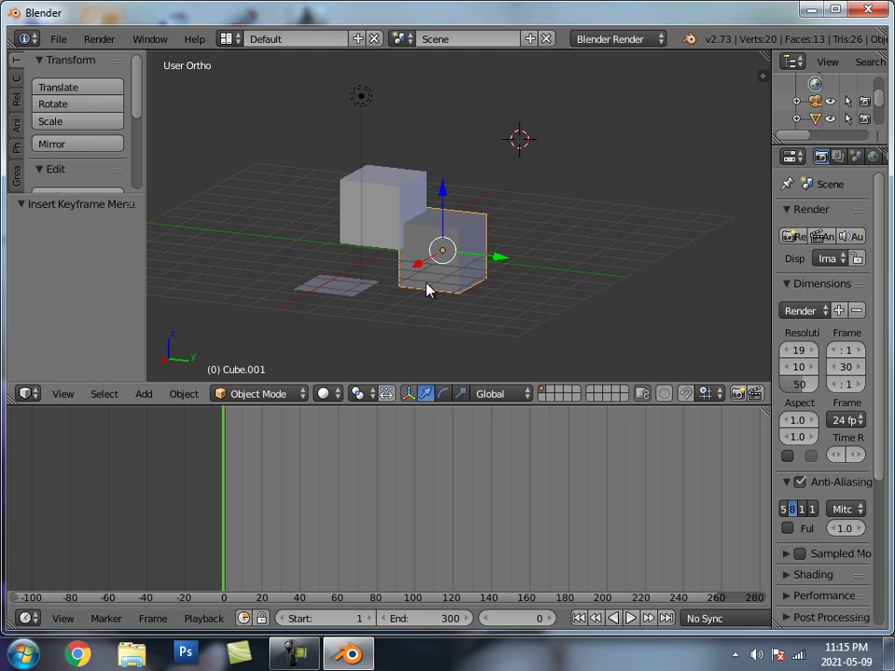
key(i)
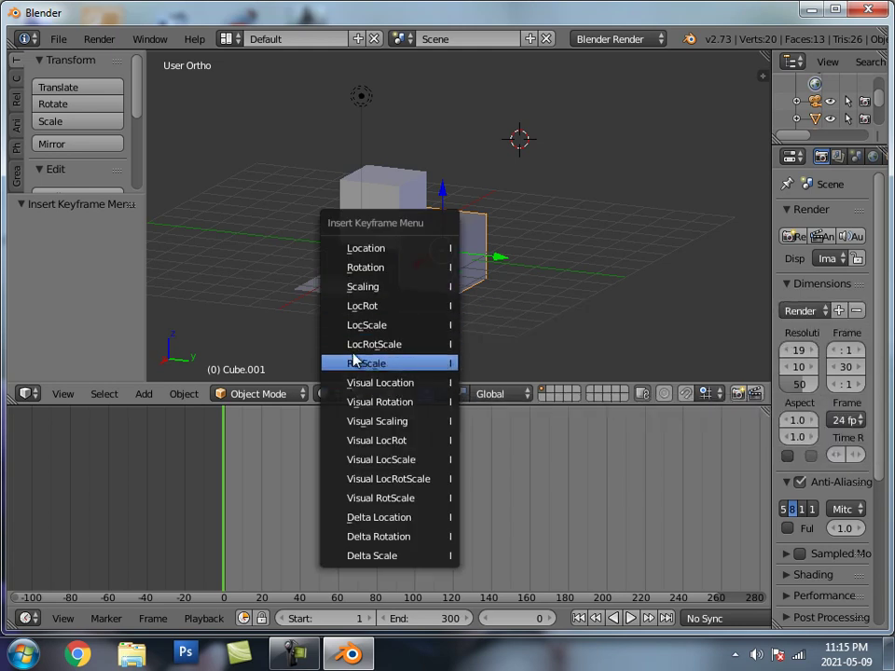
click(394, 345)
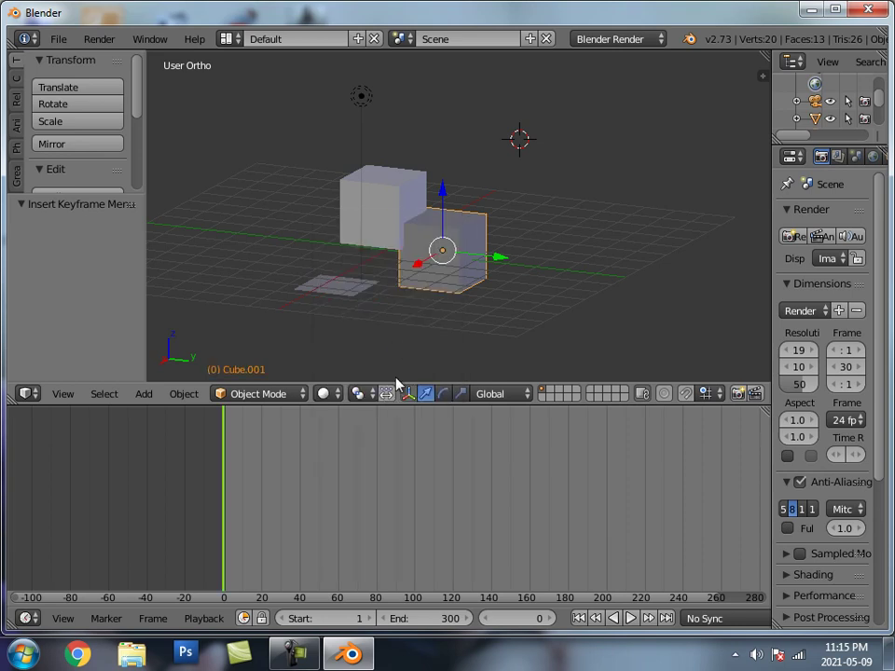
Make frame 100 the current frame and move the second cube about 8.3 units along the Y axis.
click(416, 487)
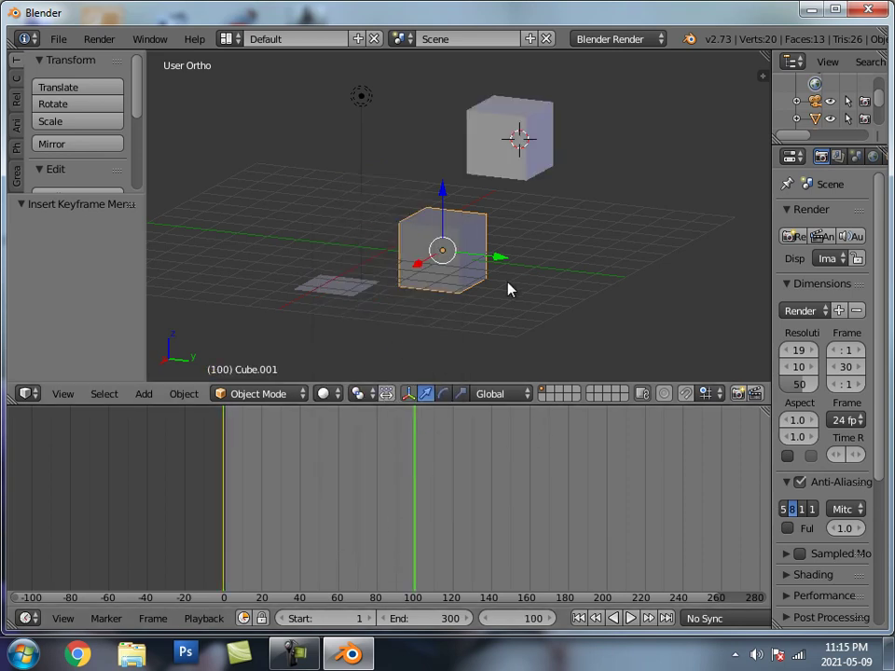
scroll(483, 290, up, 4)
scroll(431, 308, down, 6)
shift+middle_drag(431, 308, 485, 287)
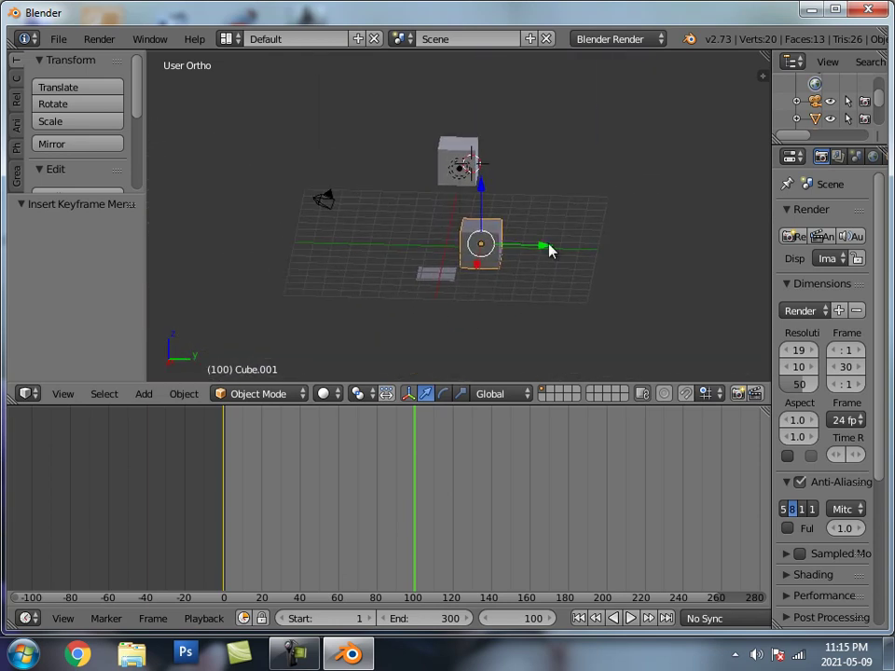
drag(549, 248, 668, 282)
shift+middle_drag(669, 283, 561, 310)
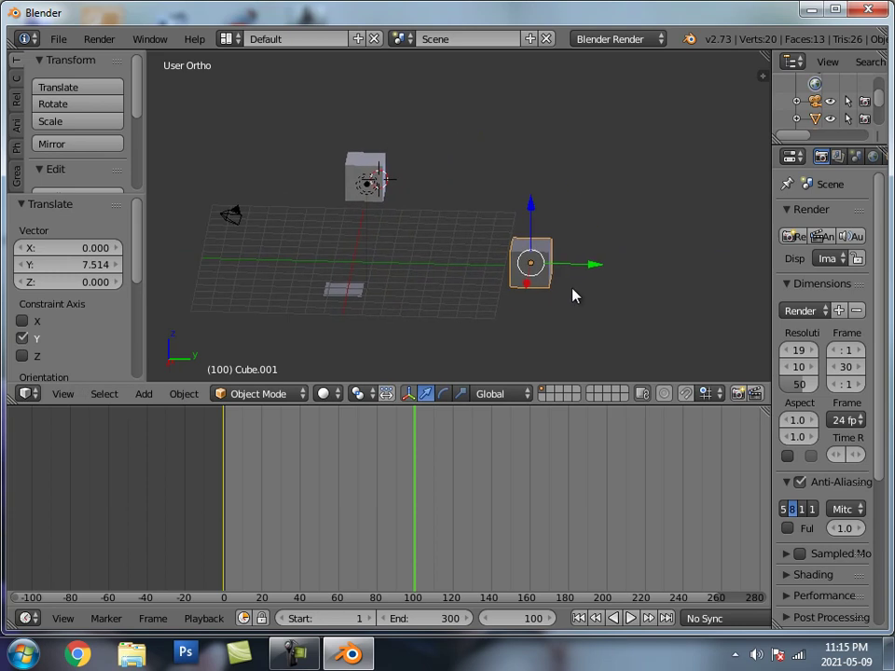
mouse_move(593, 268)
mouse_down()
mouse_move(605, 265)
mouse_move(598, 264)
mouse_up()
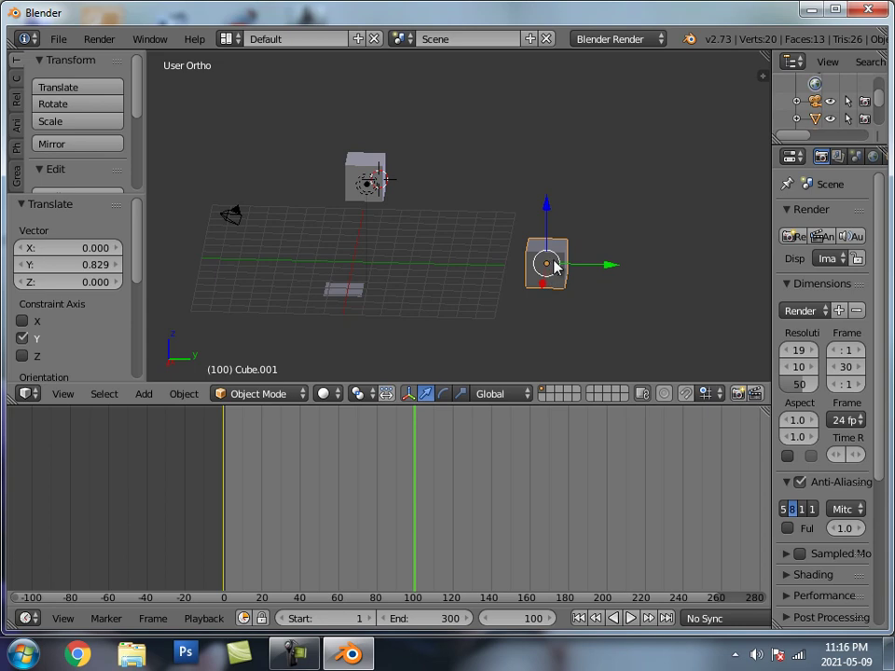
Scale the second cube up uniformly by about 2.889 and rotate it 90° about the Z axis.
key(s)
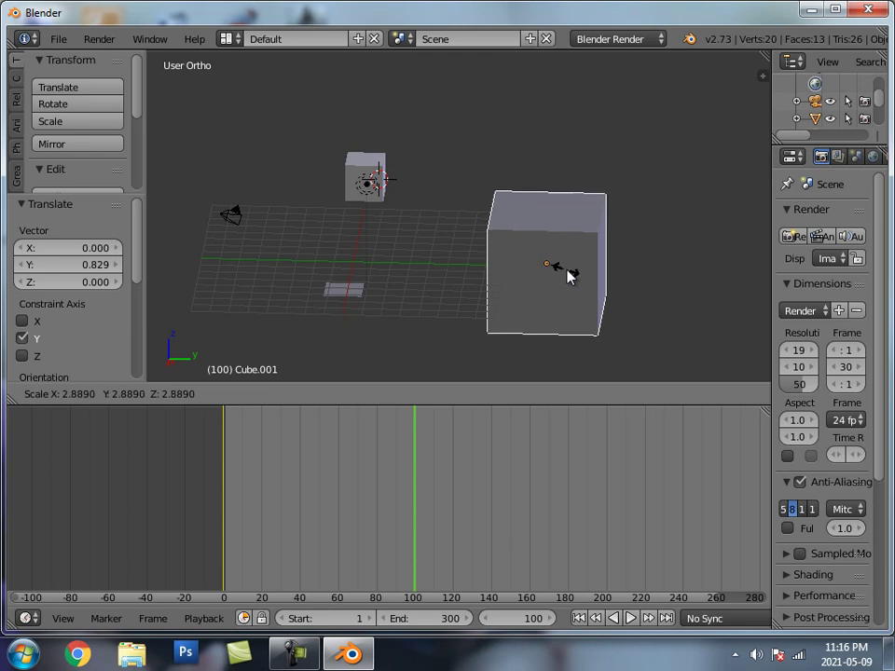
click(567, 276)
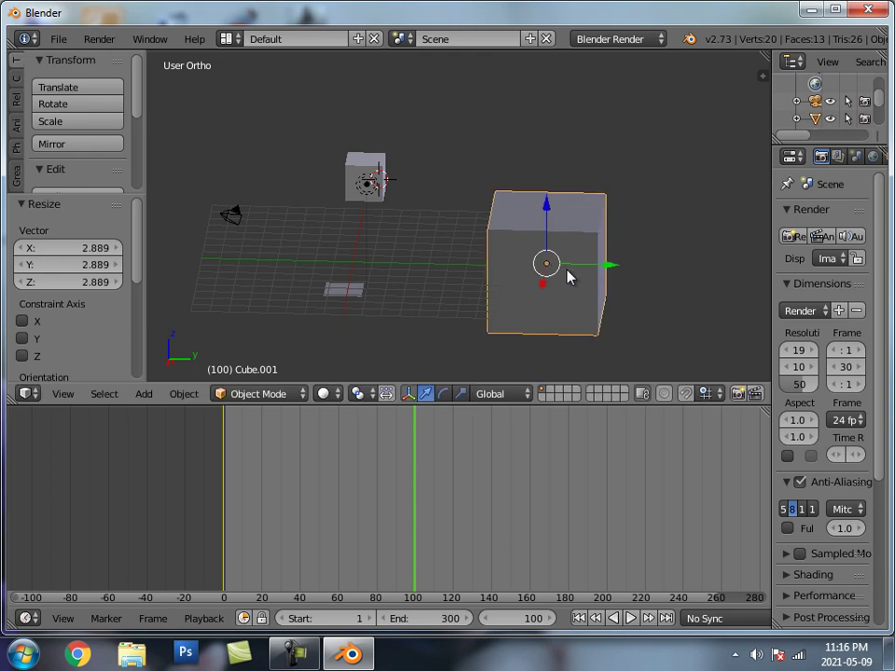
key(r)
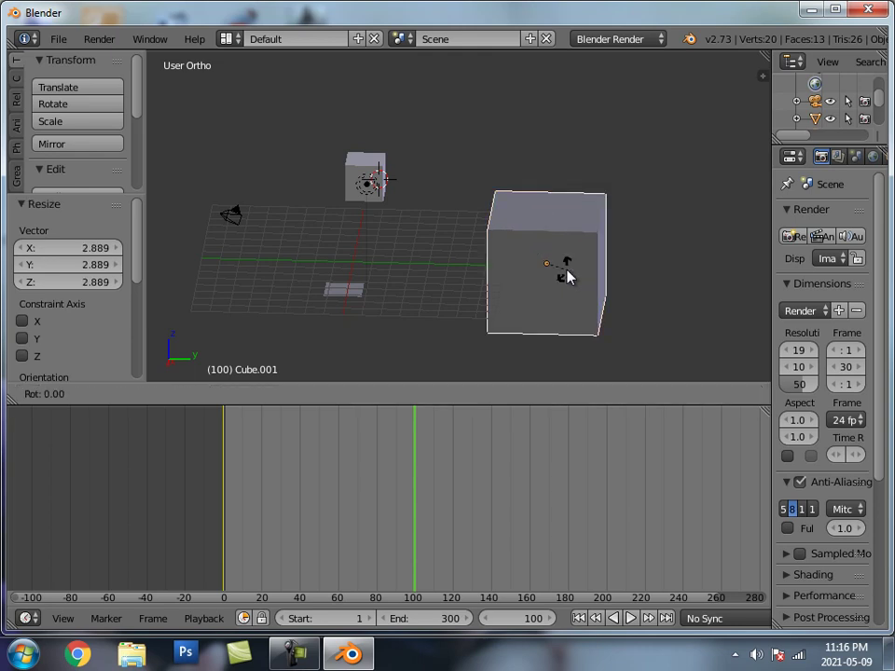
text(z)
text(90)
key(Return)
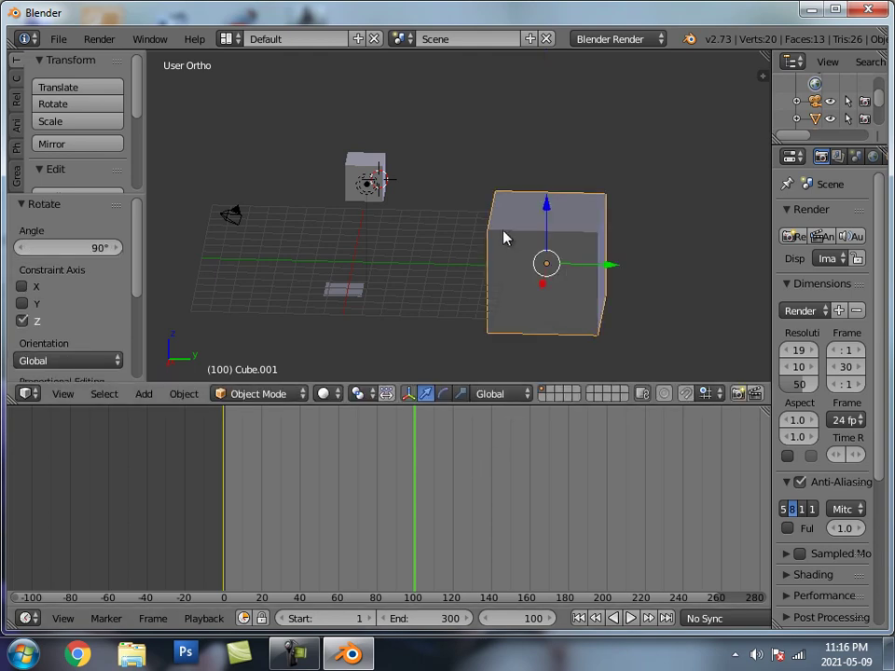
Insert a LocRotScale keyframe for the second cube at frame 100 and return the timeline to frame 0.
key(i)
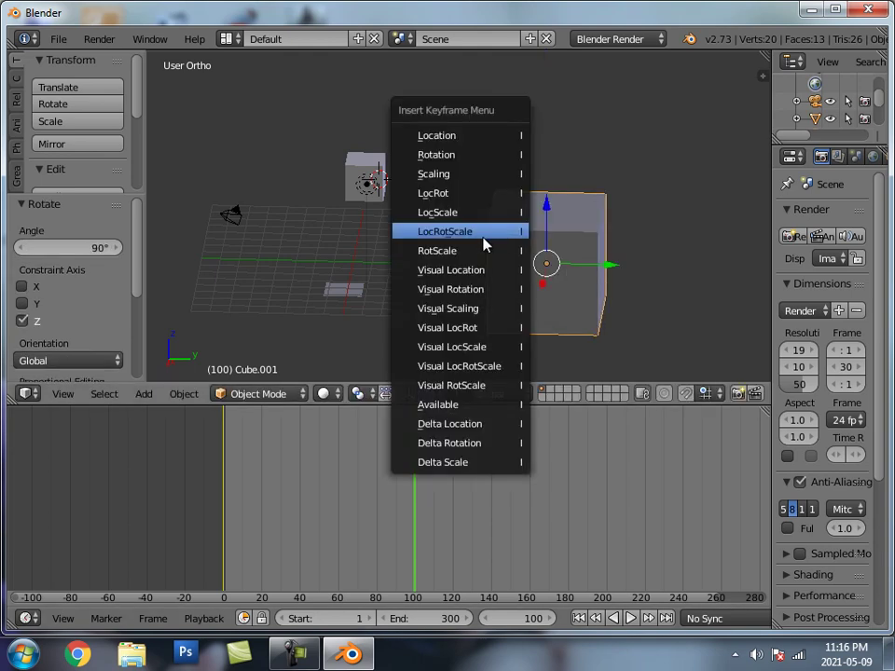
click(482, 237)
click(222, 504)
Enlarge the 3D view and play the second cube's combined move, rotation and scale animation from frame 0, stopping it after reviewing.
scroll(525, 308, up, 2)
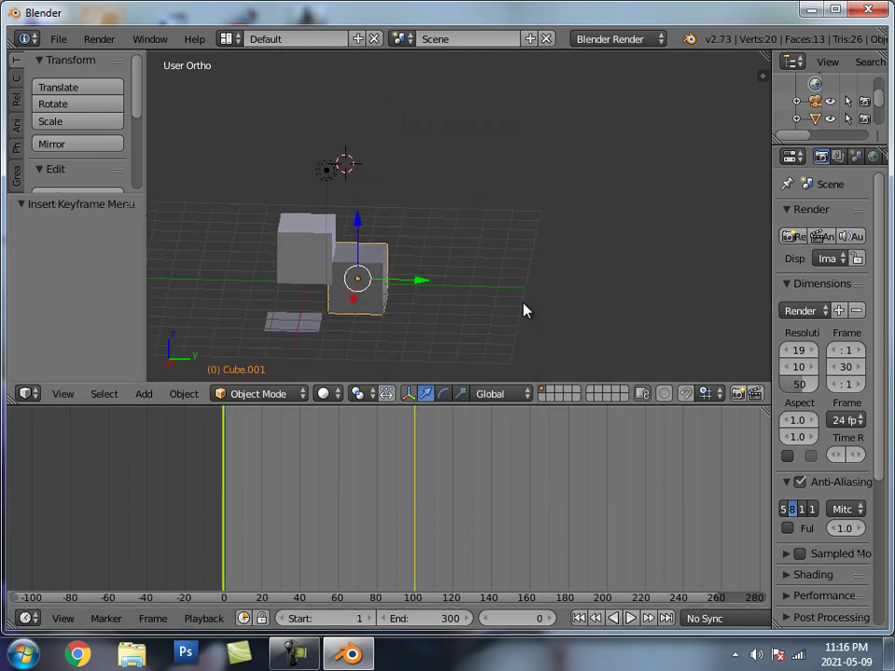
drag(478, 407, 481, 535)
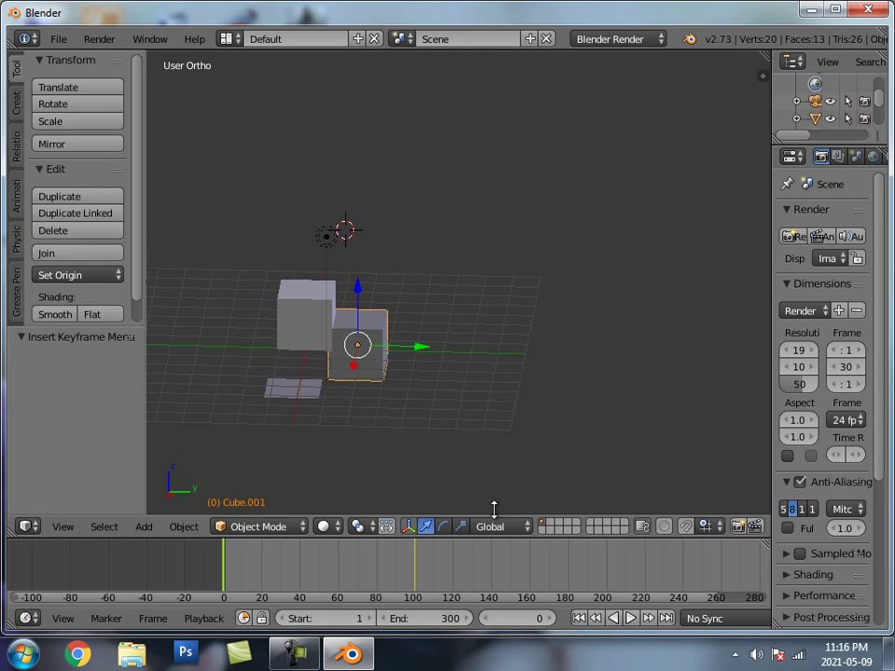
shift+middle_drag(401, 426, 462, 361)
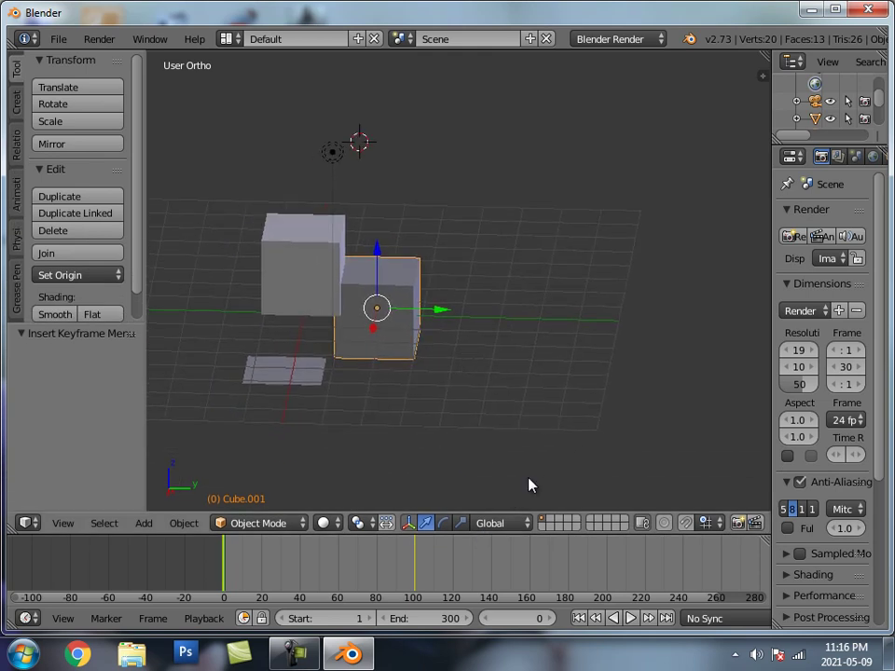
click(629, 620)
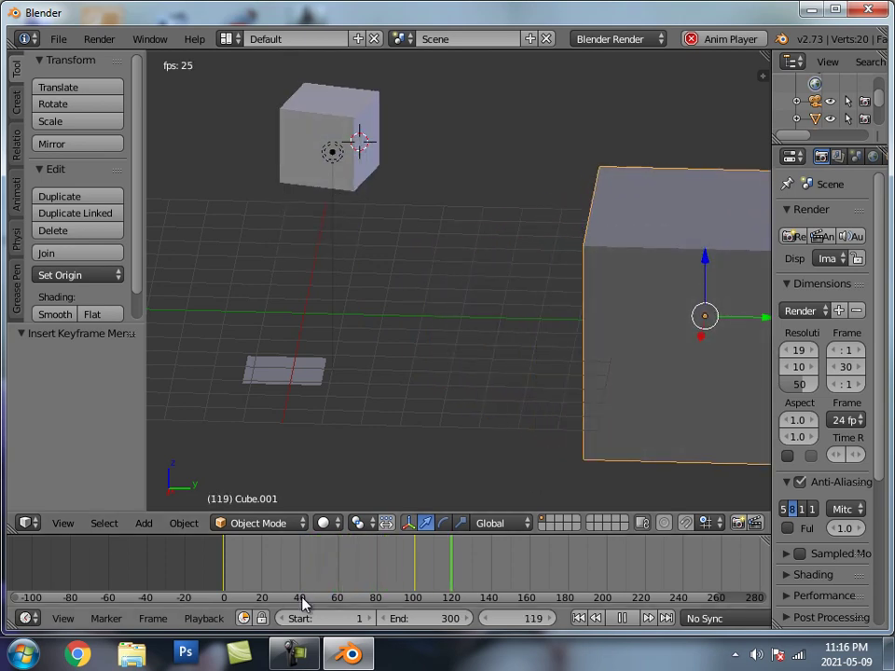
drag(265, 565, 197, 564)
drag(287, 565, 207, 569)
click(624, 620)
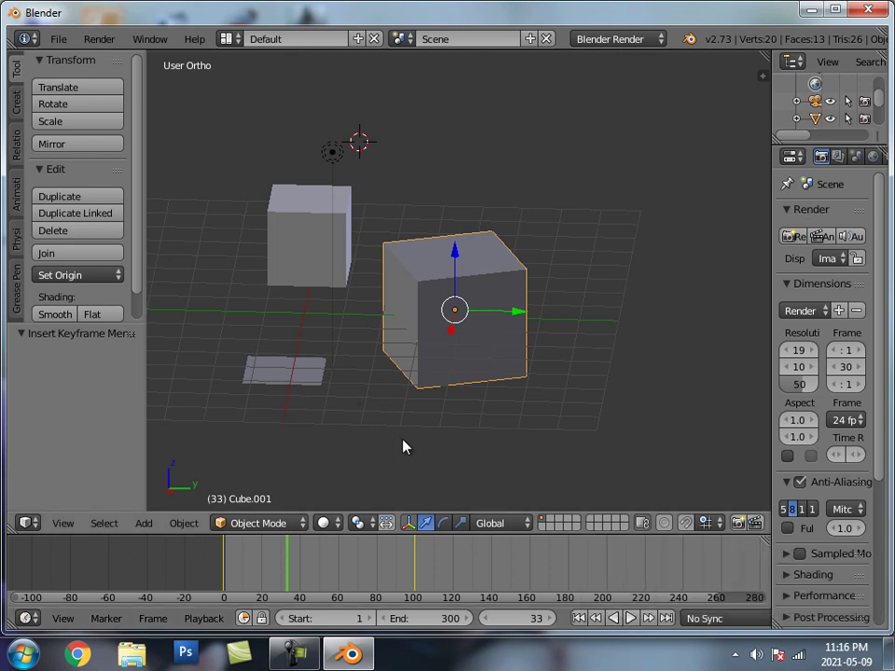
Make the timeline area taller, replay the combined animation from frame 0 and stop it.
key(i)
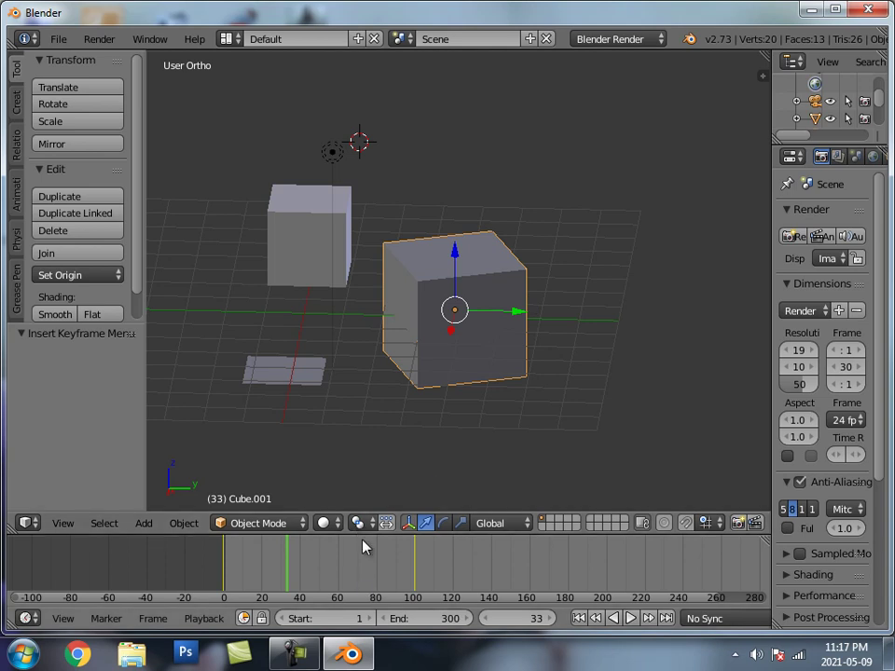
drag(364, 536, 378, 445)
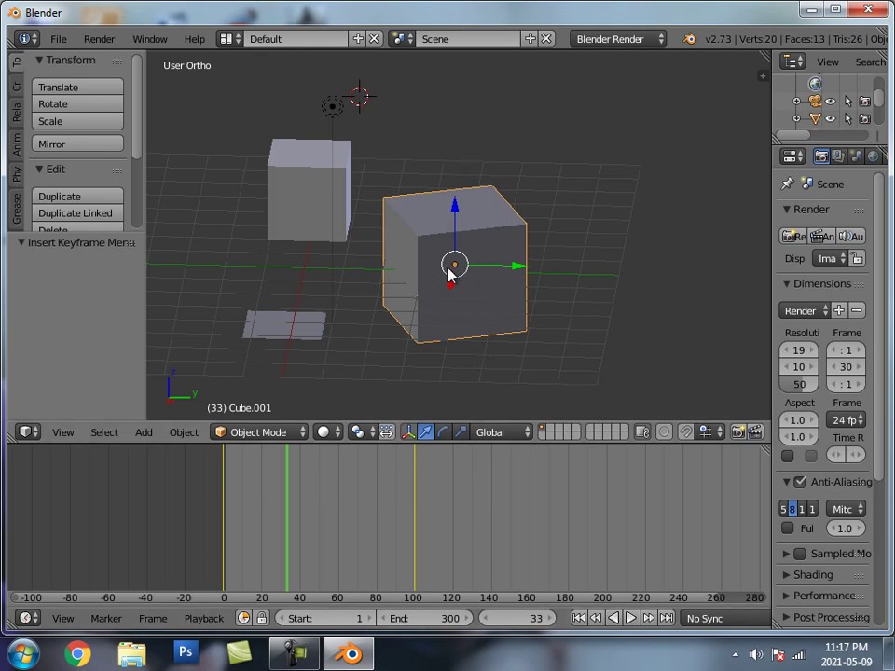
click(220, 558)
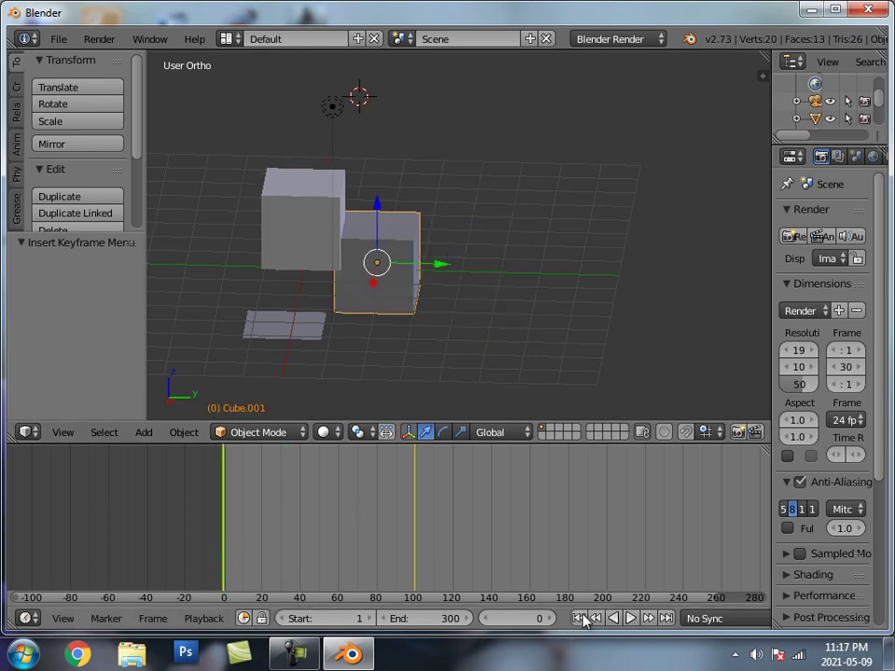
click(631, 620)
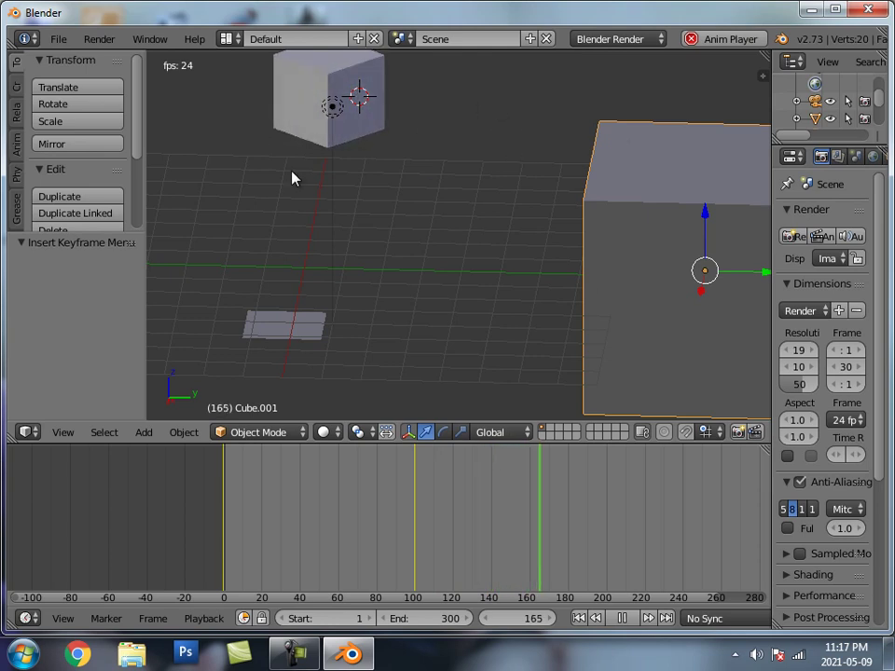
drag(382, 518, 220, 508)
click(622, 619)
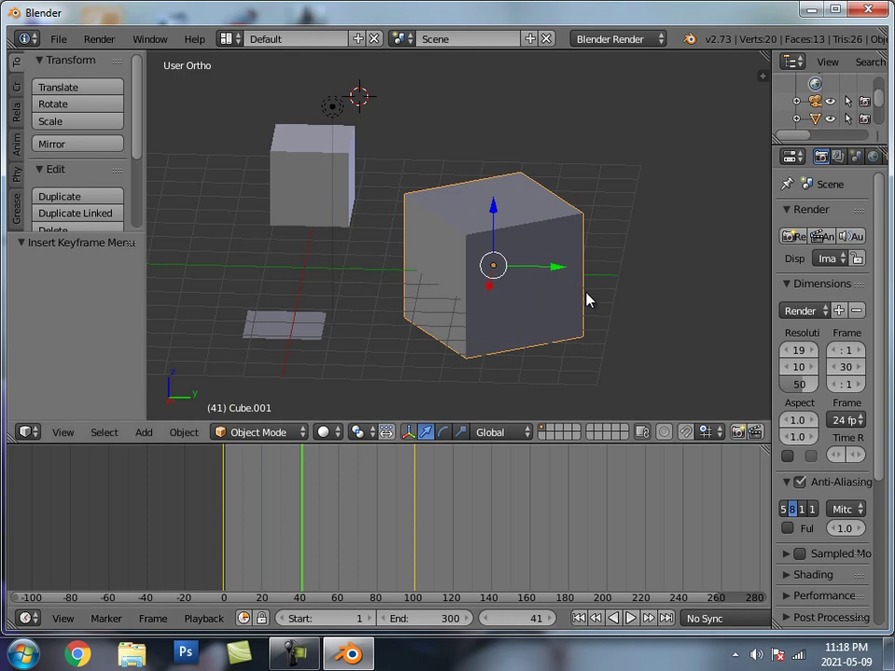